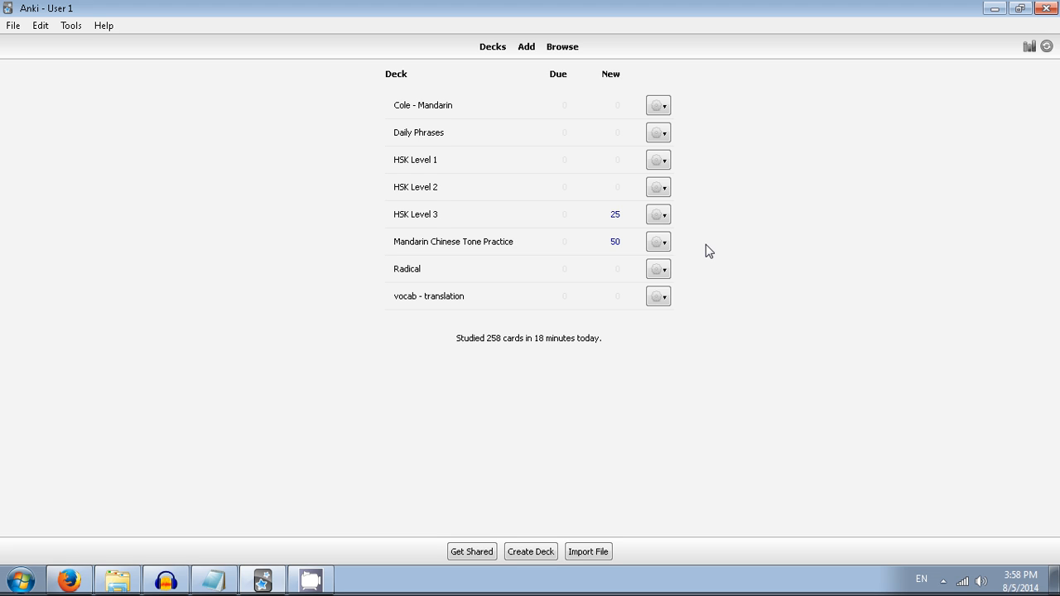
Switch from Anki to the Beginning Level Readings page in Firefox.
click(70, 580)
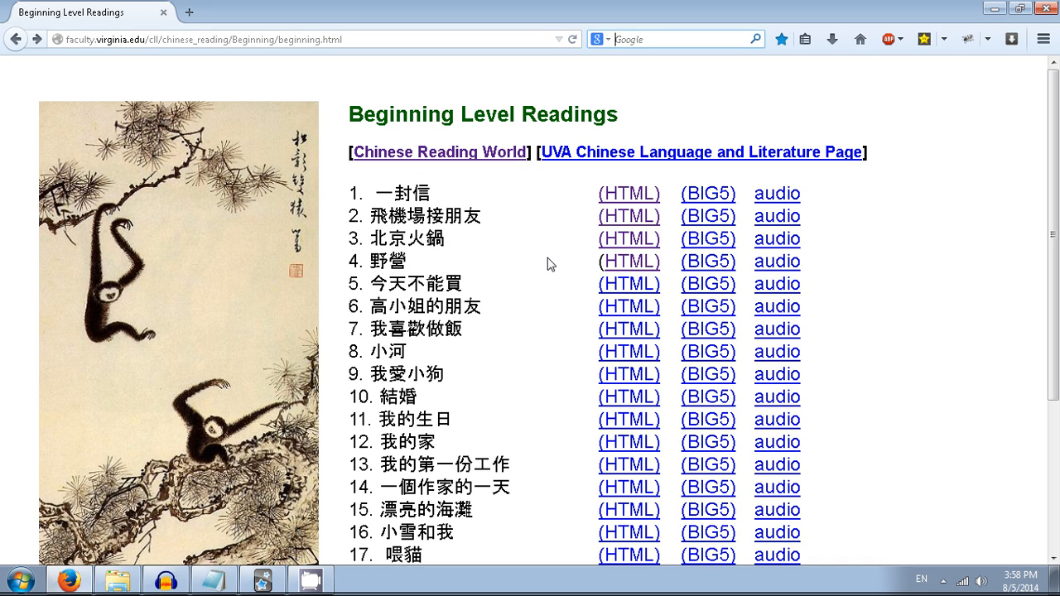
Open the HTML version of reading 4, 野營, the camping story.
click(627, 263)
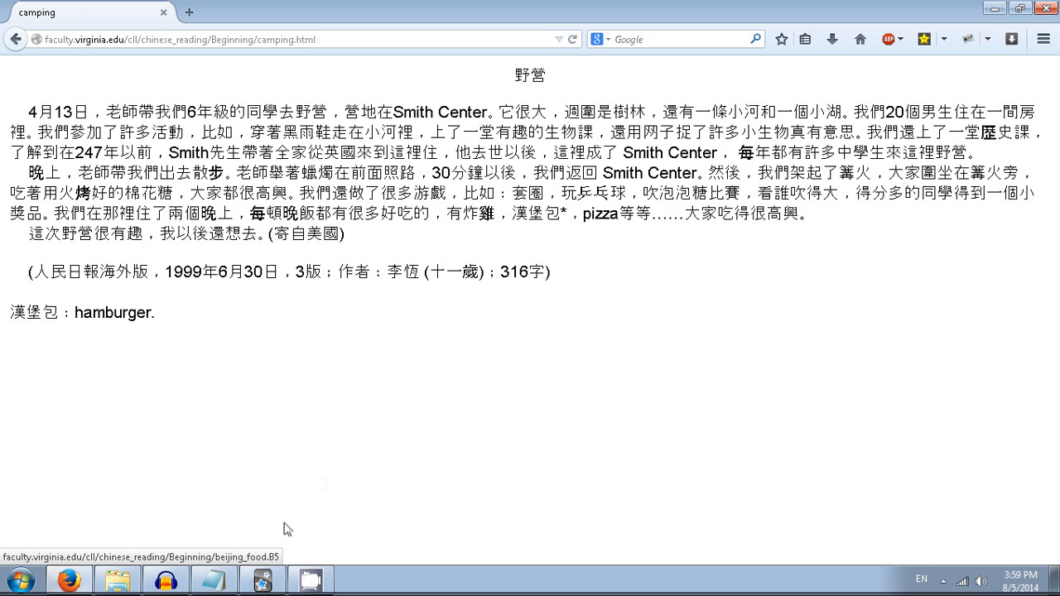
Create a new deck named Test in Anki and open it.
click(263, 580)
click(530, 552)
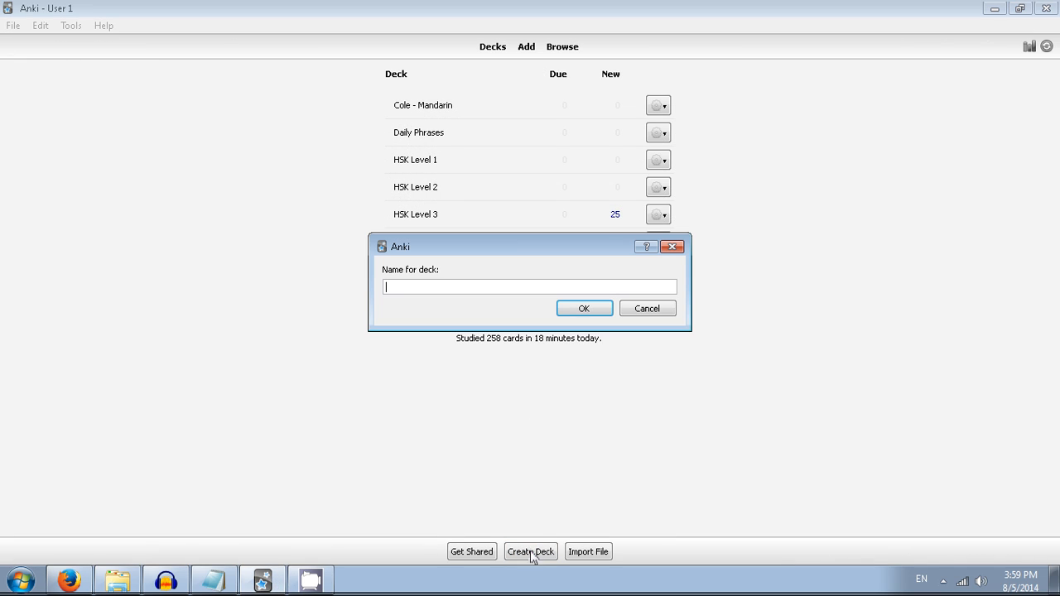
text(Test)
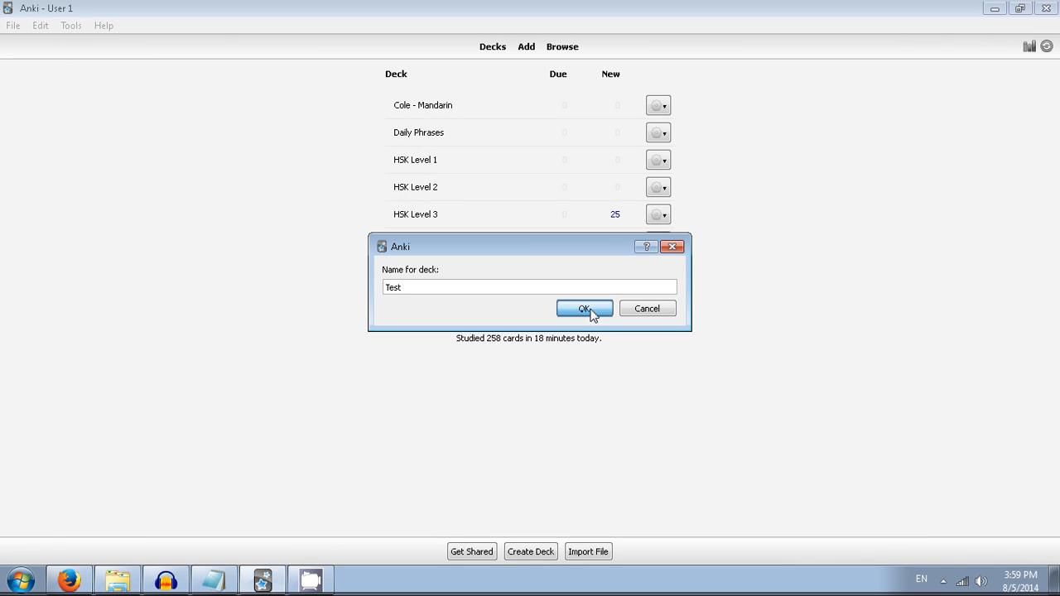
click(584, 309)
click(404, 296)
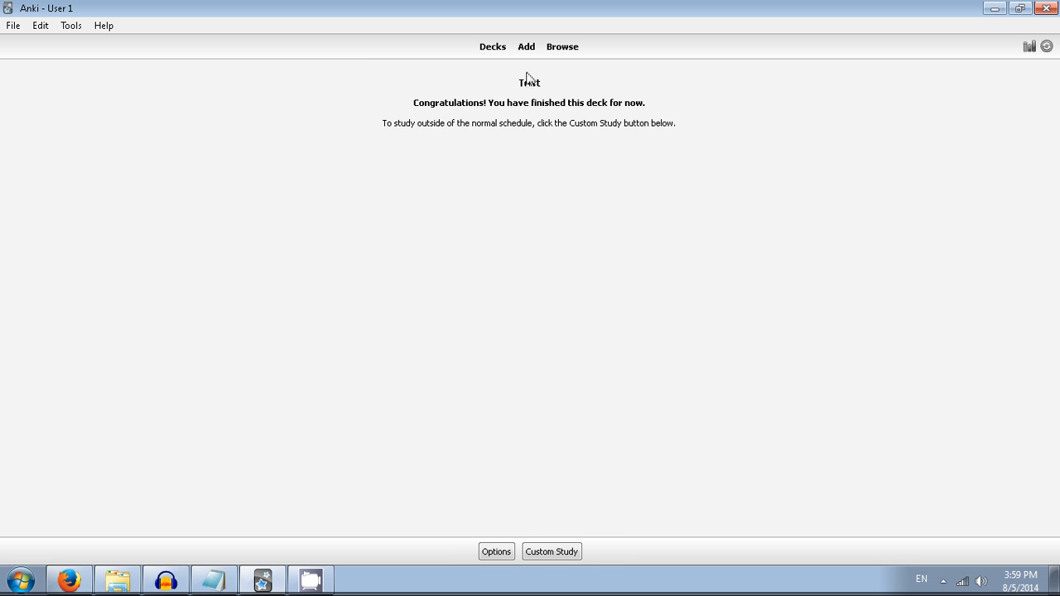
Start adding a note to Test and switch its note type from Basic to Cloze.
click(526, 46)
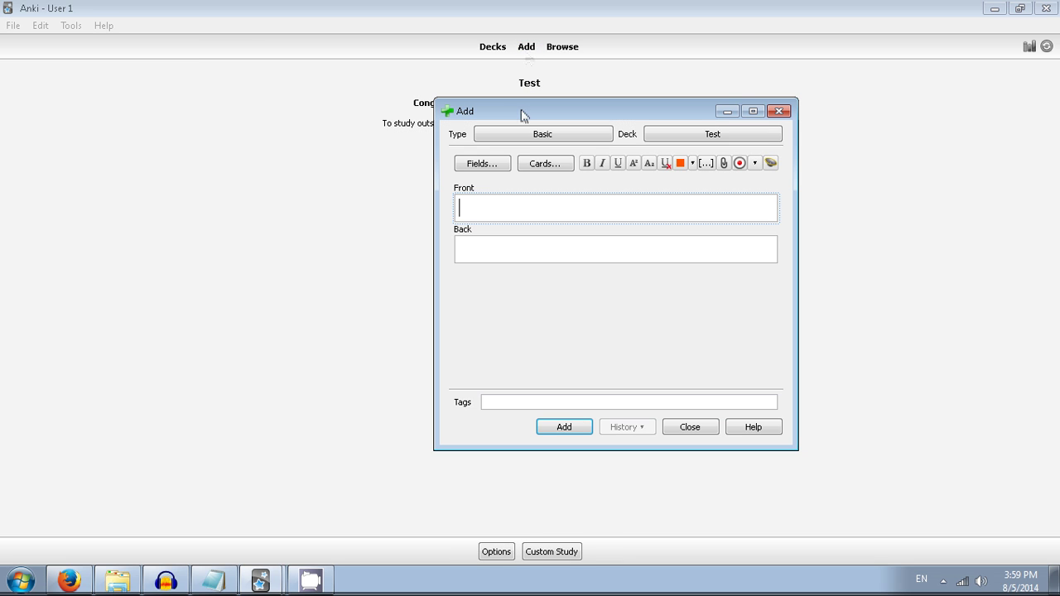
click(544, 164)
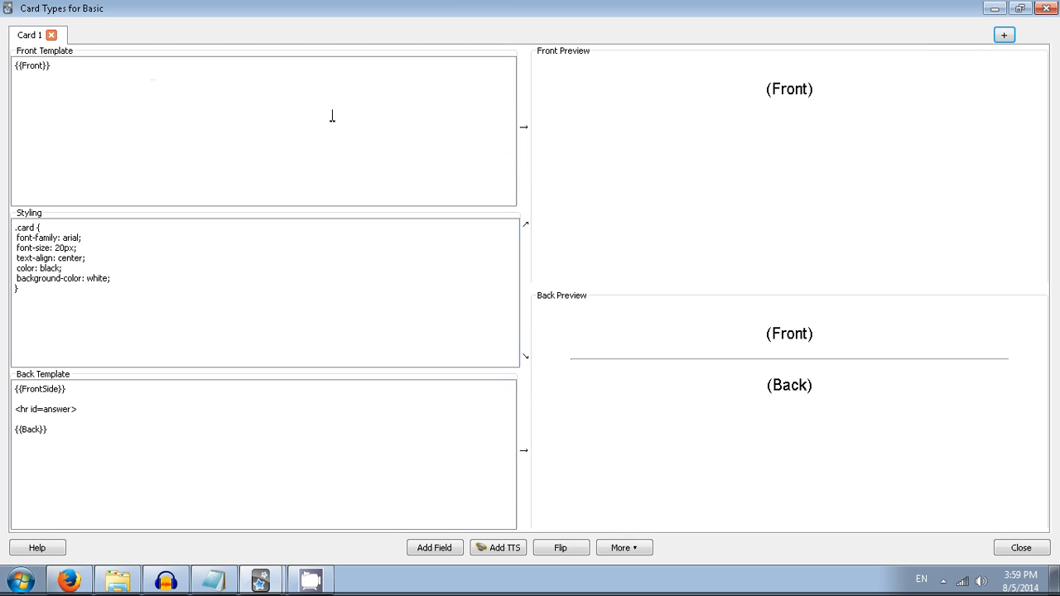
click(1045, 8)
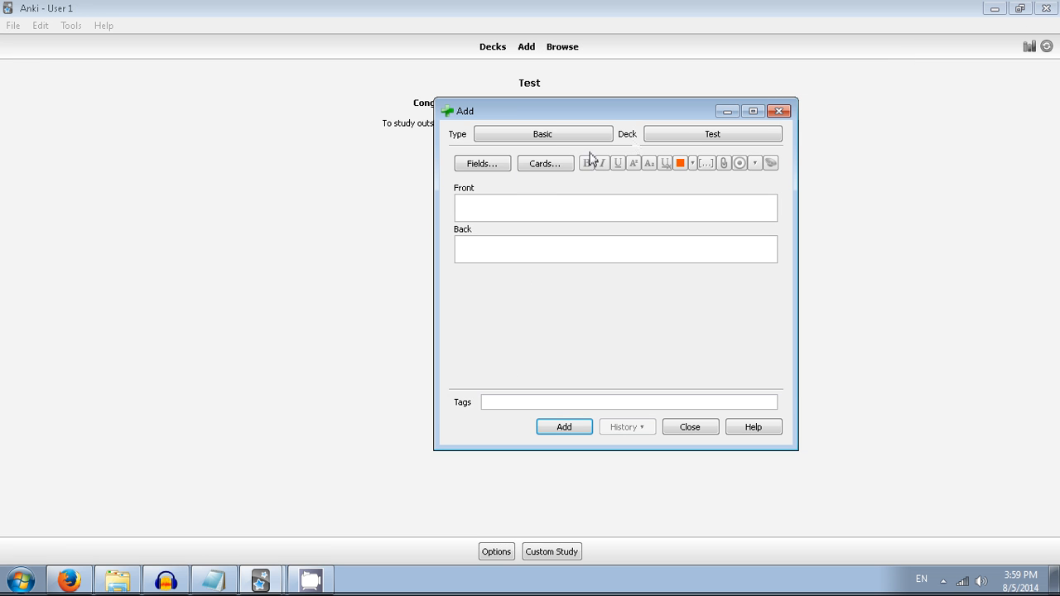
click(543, 134)
click(419, 238)
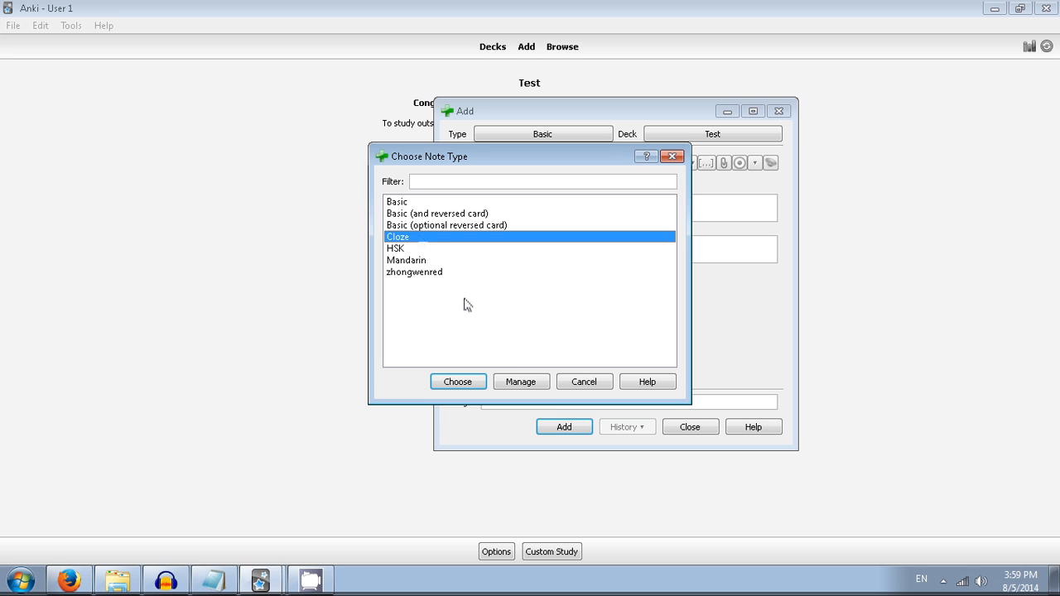
click(458, 381)
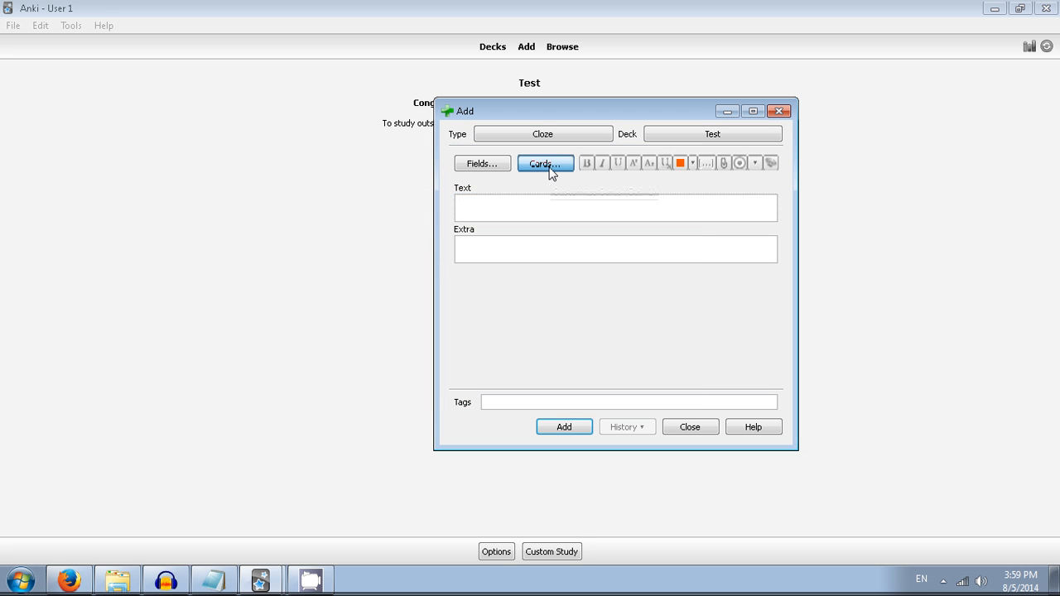
Replace the Cloze front template with the custom code from CardFormatting.txt.
click(545, 163)
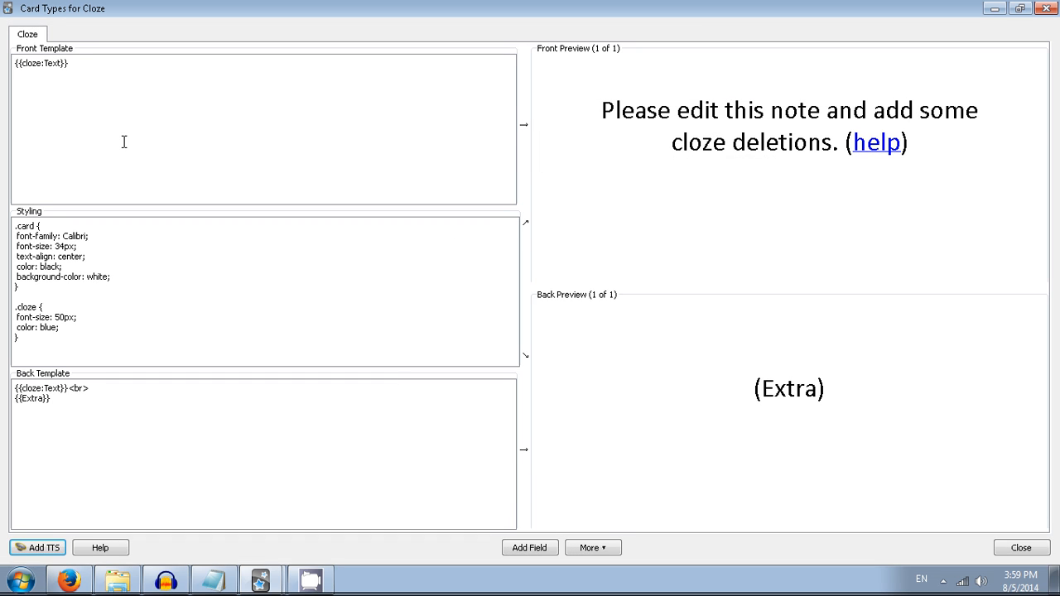
click(214, 579)
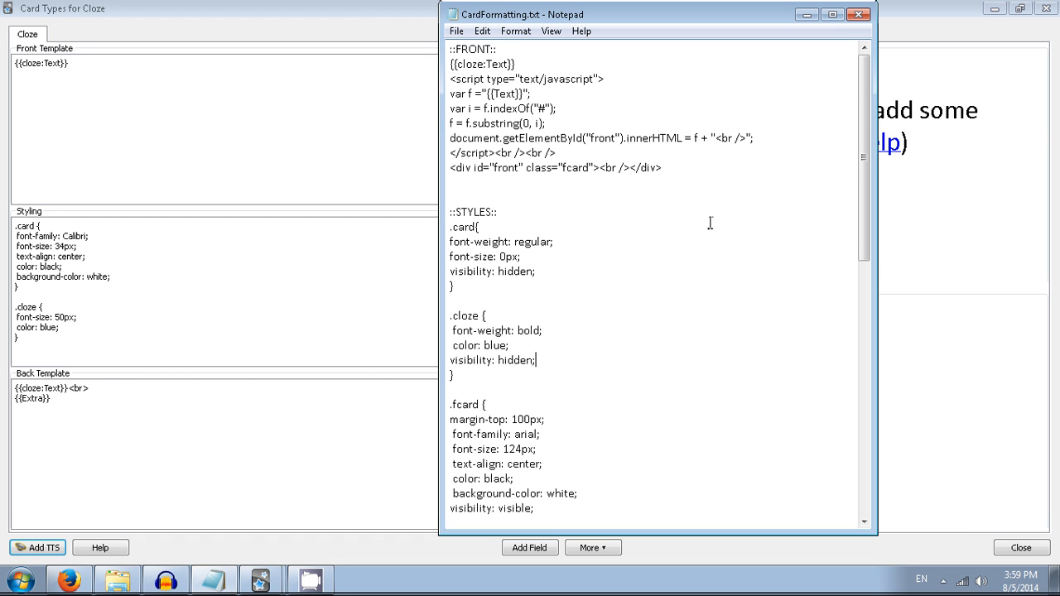
drag(677, 172, 450, 64)
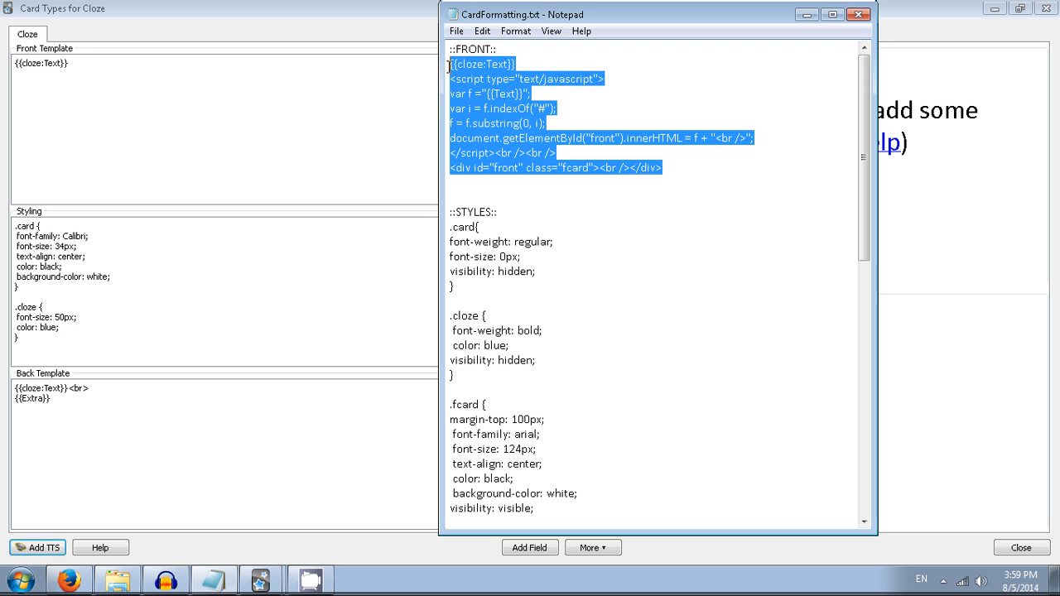
click(337, 101)
key(ctrl+a)
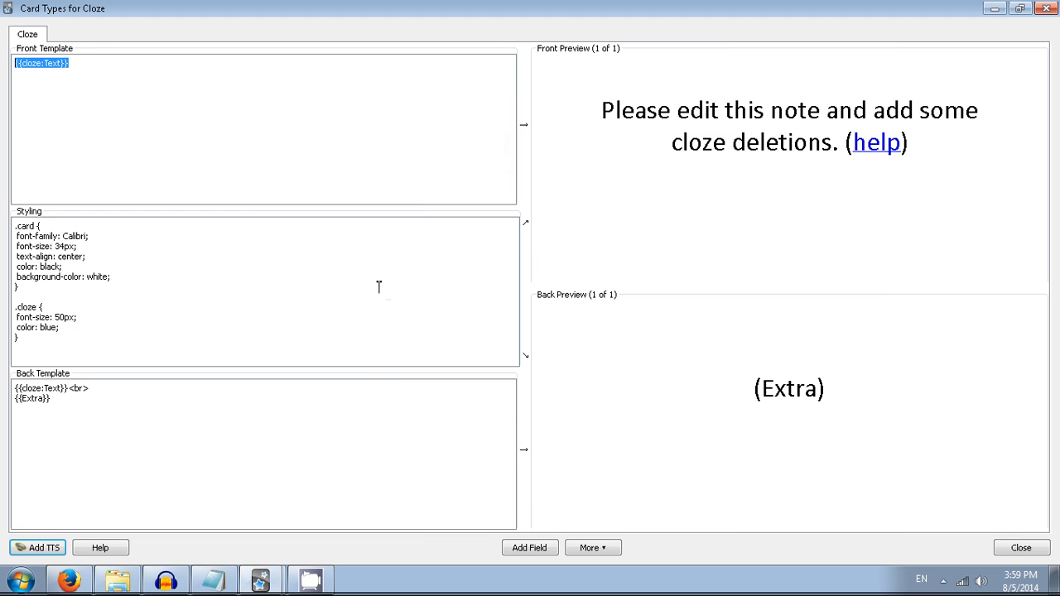
text({{cloze:Text}} <script type="text/javascript"> var f ="{{Text}}"; var i = f.indexOf("#"); f = f.substring(0, i); document.getElementById("front").innerHTML = f + "<br />"; </script><br /><br /> <div id="front" class="fcard"><br /></div>)
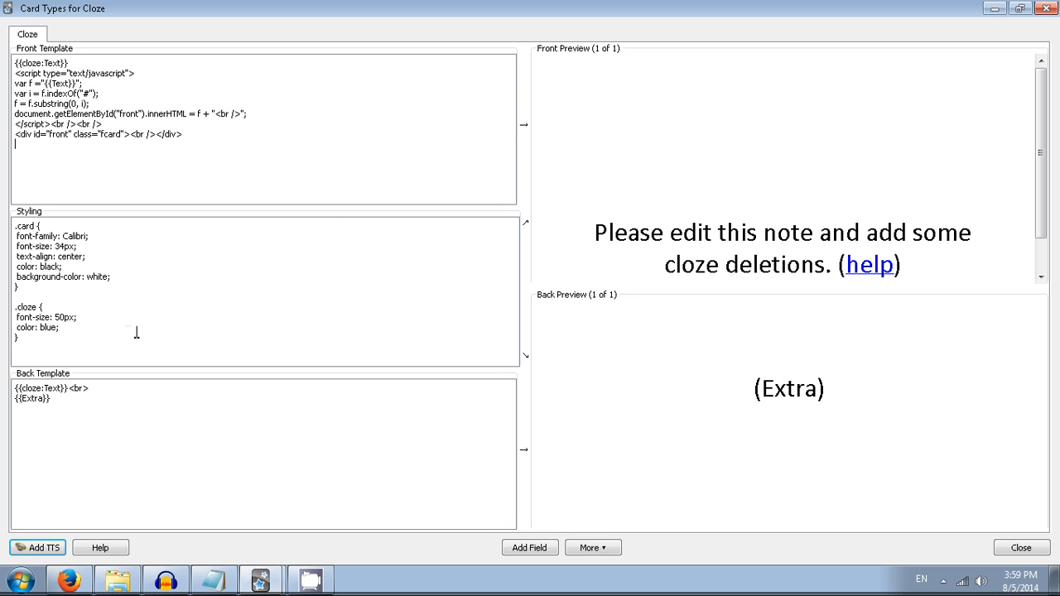
Replace the Cloze styling with the custom styles section from the notes file.
click(163, 311)
key(ctrl+a)
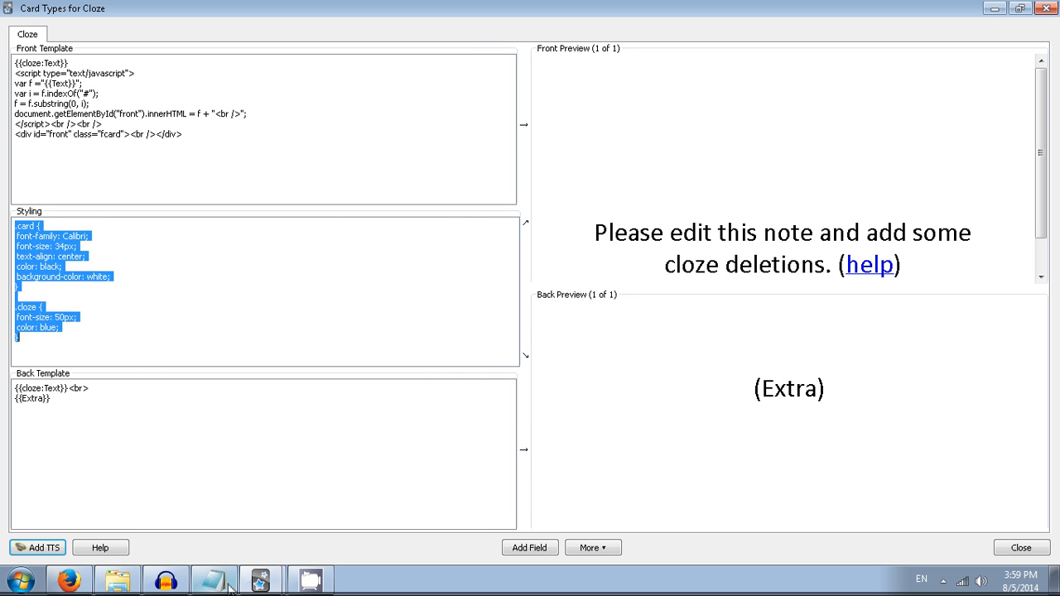
click(213, 580)
click(536, 222)
scroll(547, 325, down, 10)
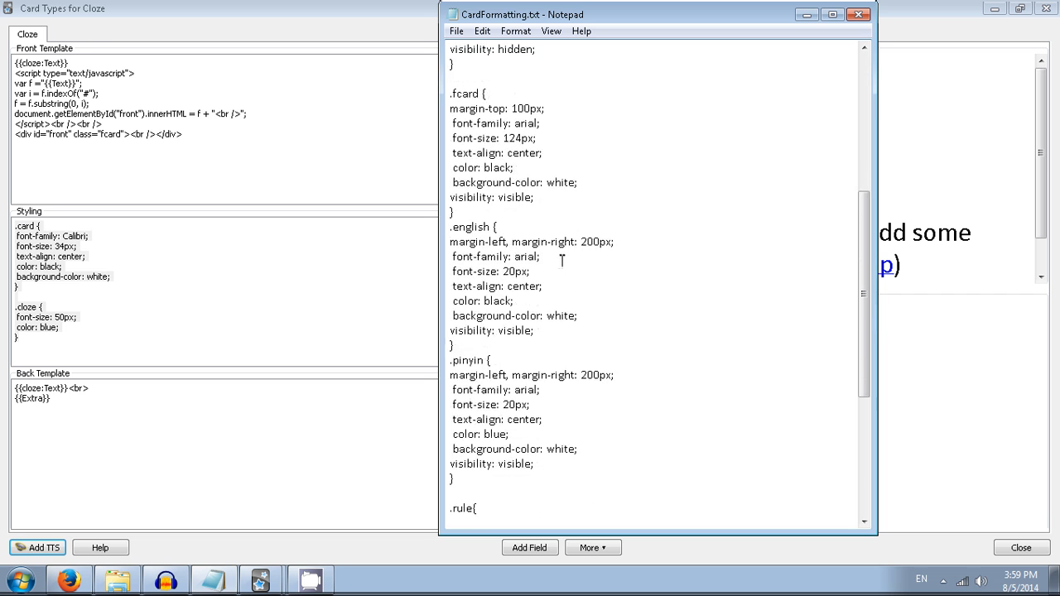
drag(493, 389, 494, 50)
key(ctrl+c)
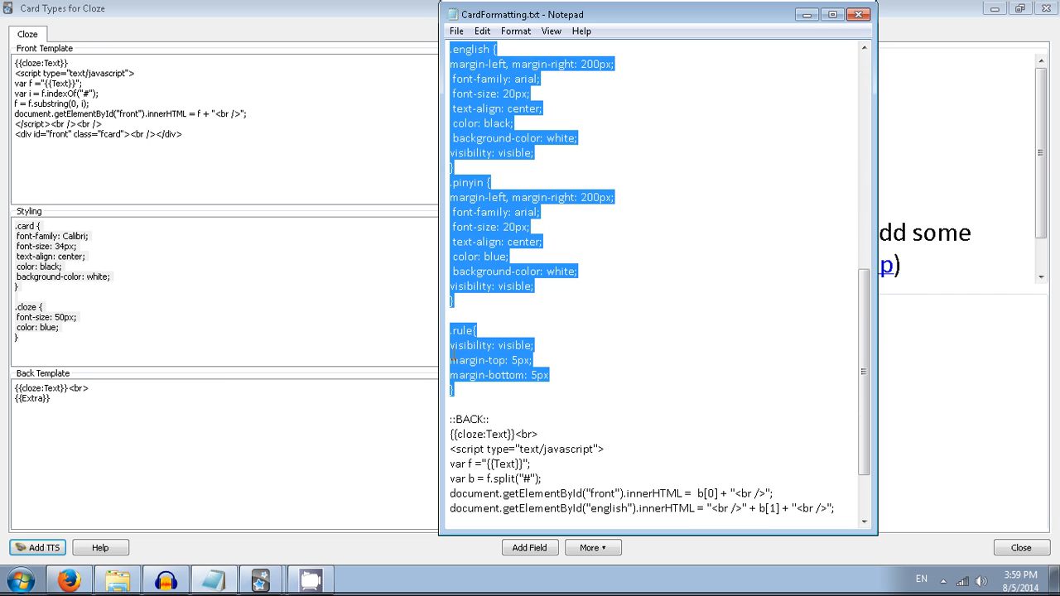
click(192, 276)
key(ctrl+a)
key(ctrl+v)
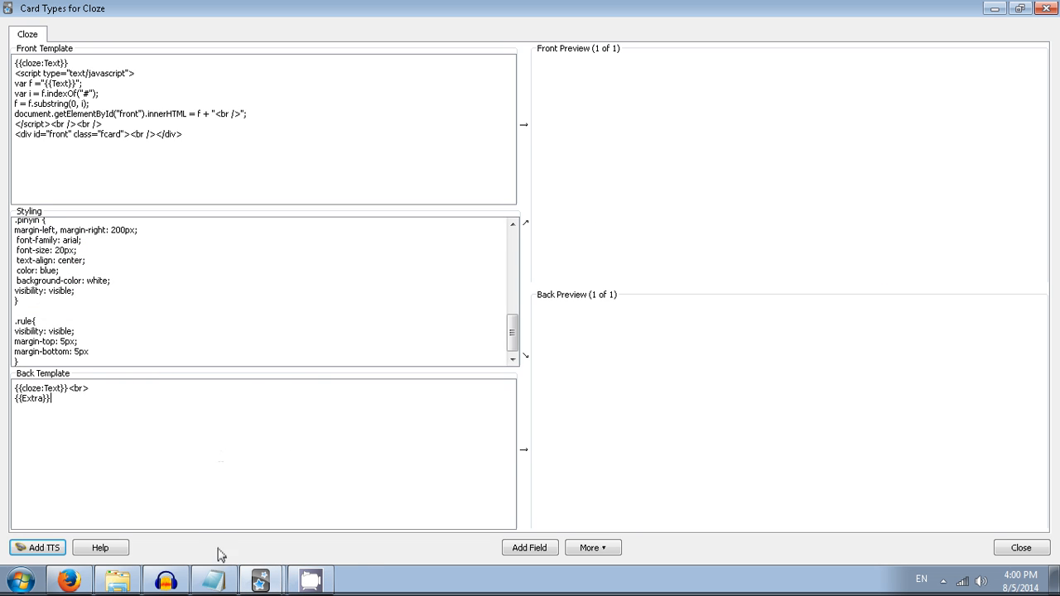
Replace the back template with the custom code, close the templates and position the add-note window.
click(215, 582)
click(451, 345)
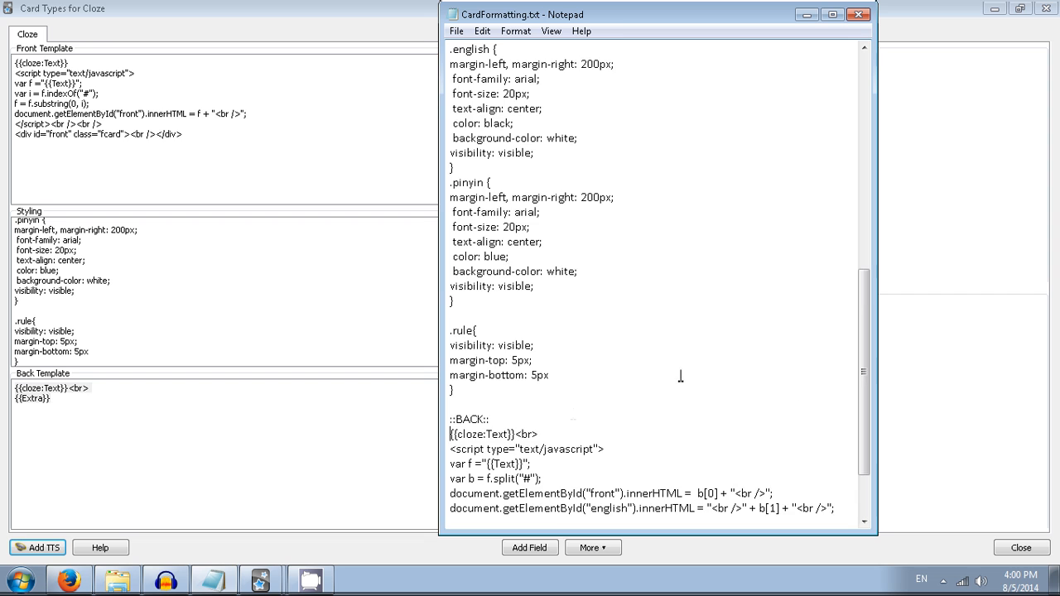
shift+click(709, 495)
key(ctrl+c)
click(191, 433)
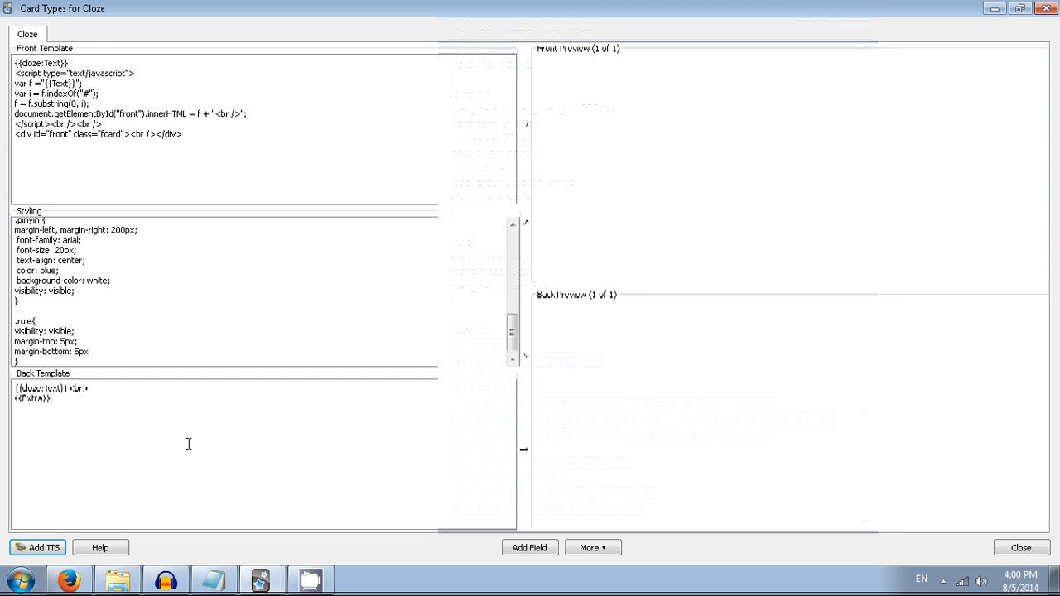
key(ctrl+a)
key(ctrl+v)
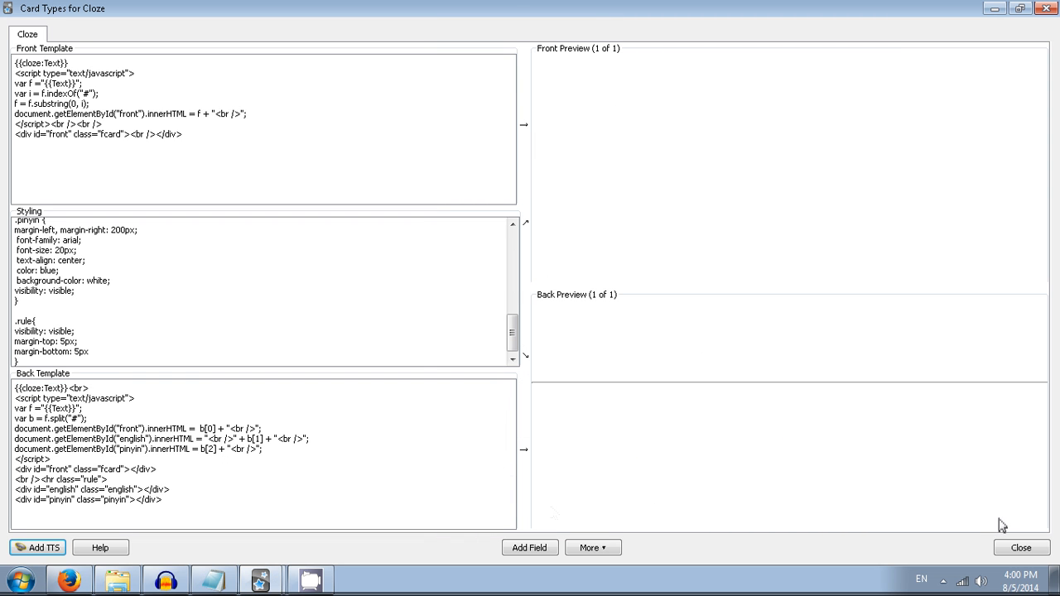
click(1022, 547)
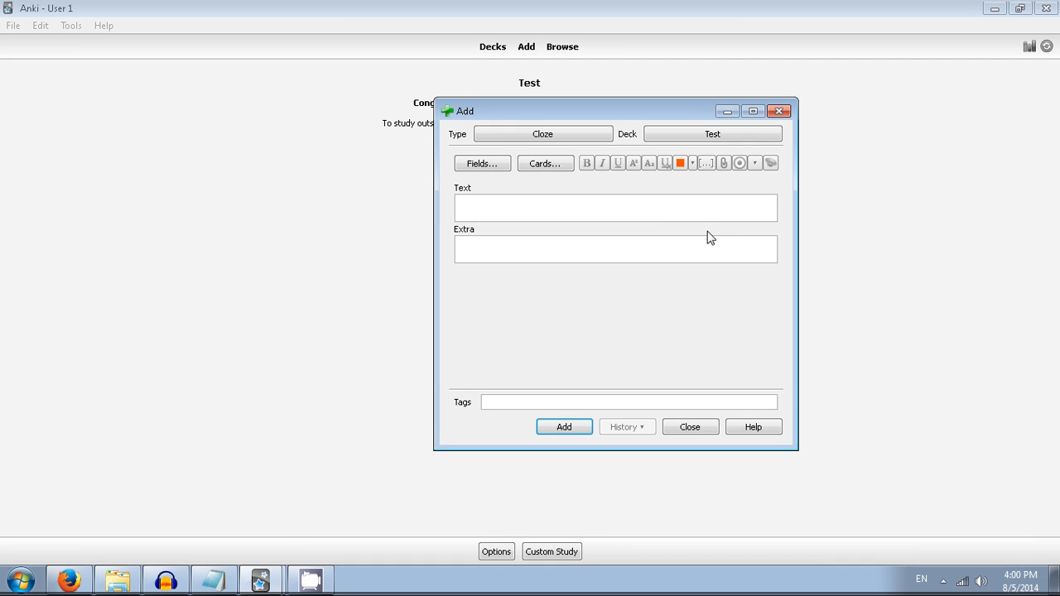
click(654, 214)
drag(621, 113, 717, 112)
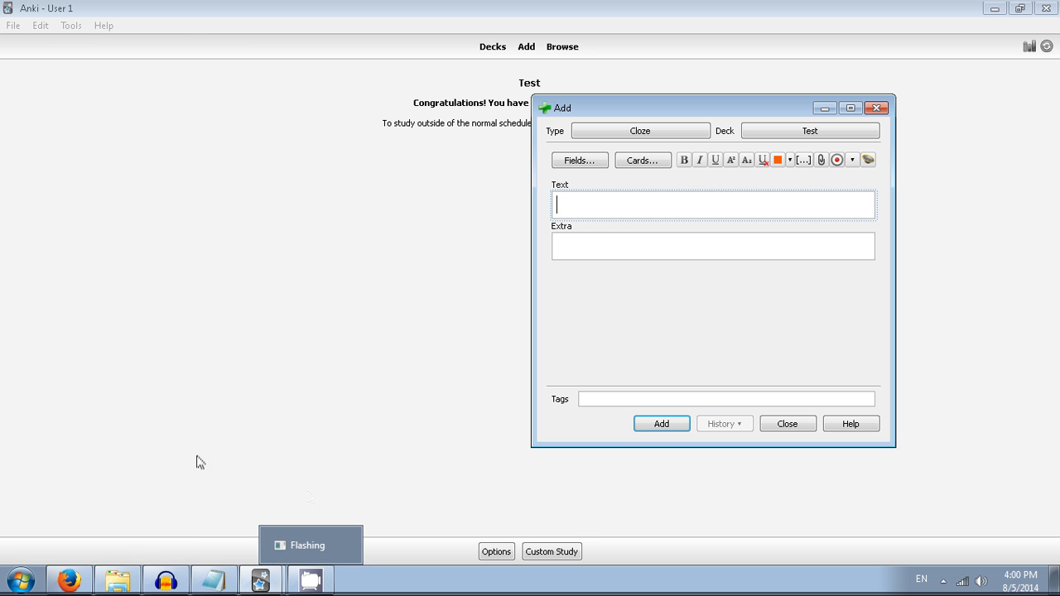
In the CA-CEDICT folder, delete all the .wav audio files from the res subfolder.
click(119, 580)
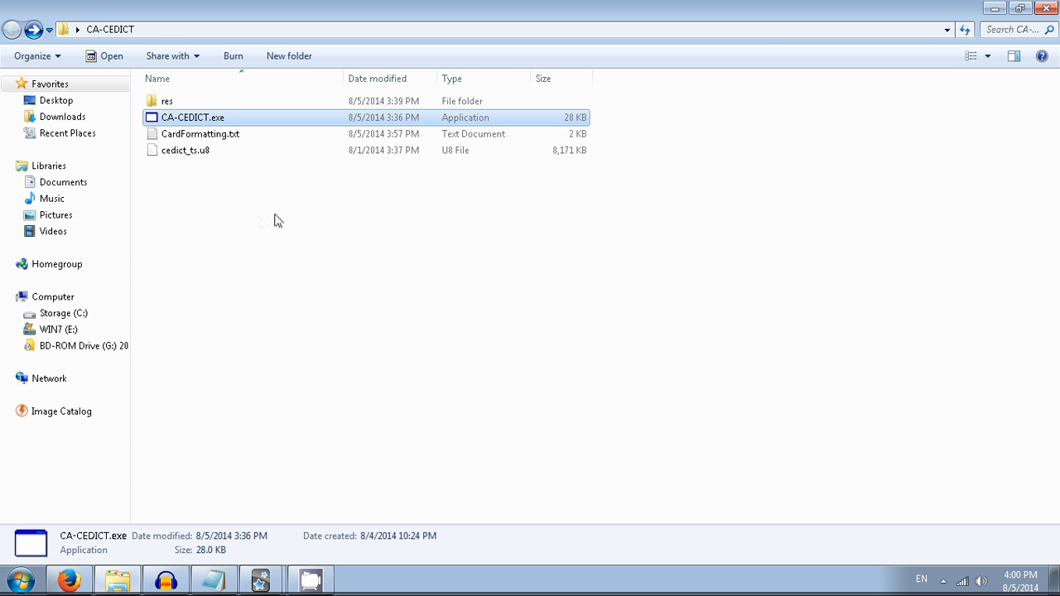
click(211, 150)
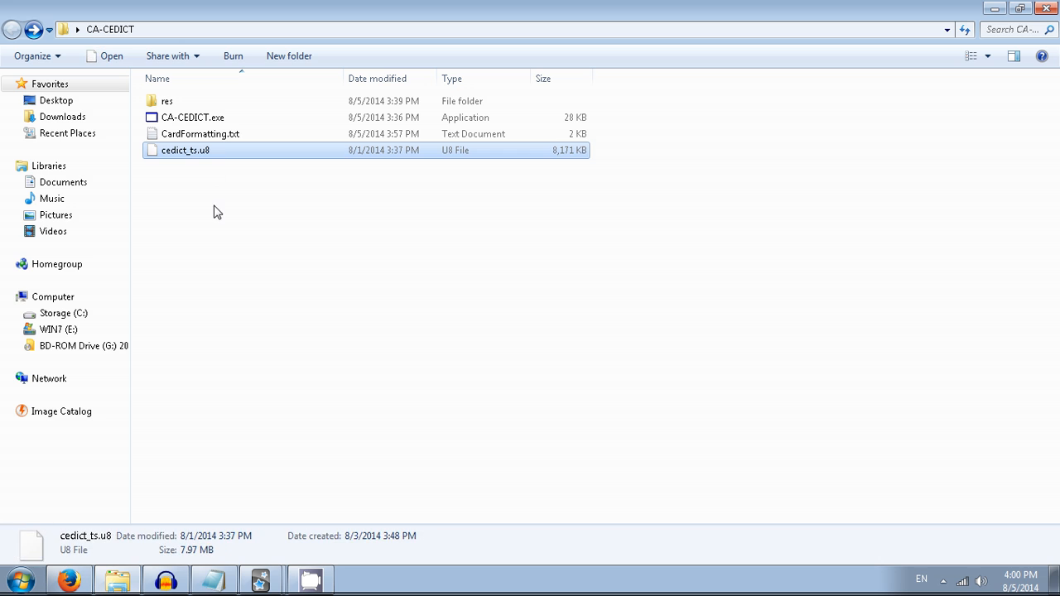
click(213, 212)
click(214, 149)
click(230, 118)
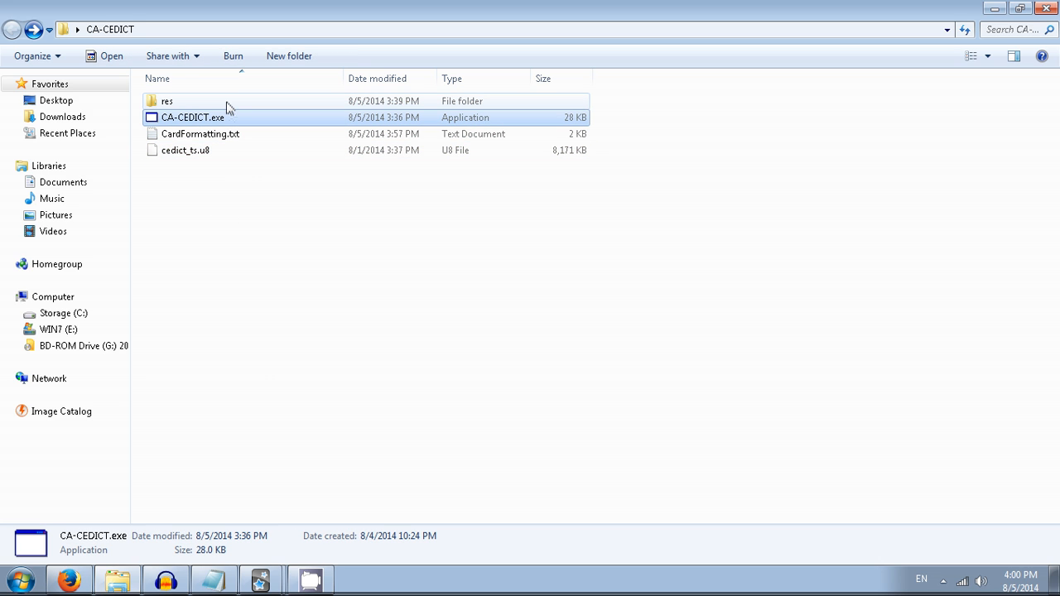
double_click(226, 101)
mouse_move(262, 225)
mouse_down()
mouse_move(170, 123)
mouse_move(170, 98)
mouse_up()
key(Delete)
key(Return)
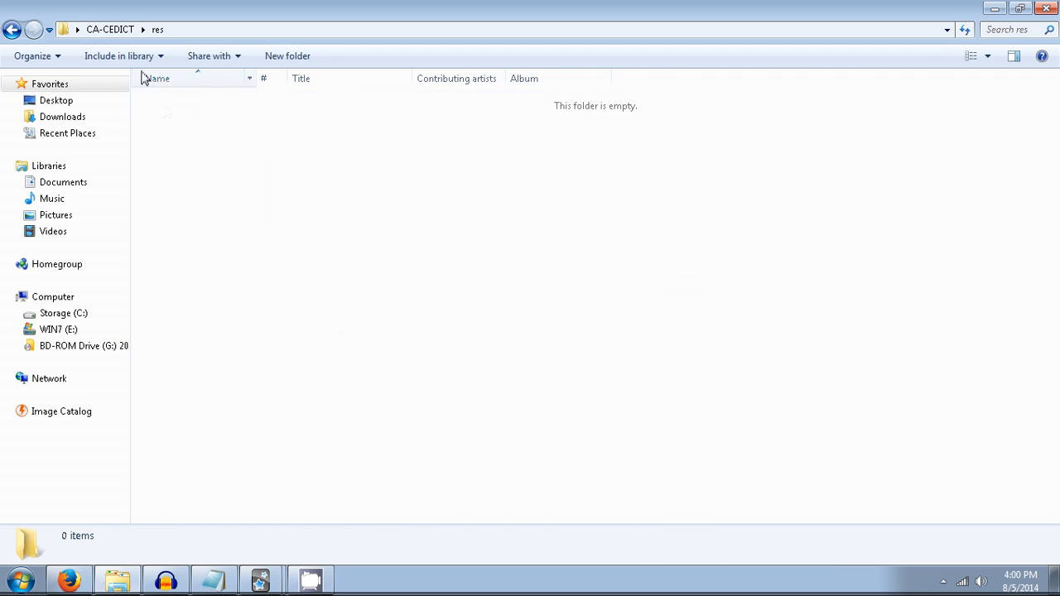
Launch CA-CEDICT.exe and position the AnkiFriendly window.
click(13, 29)
click(230, 117)
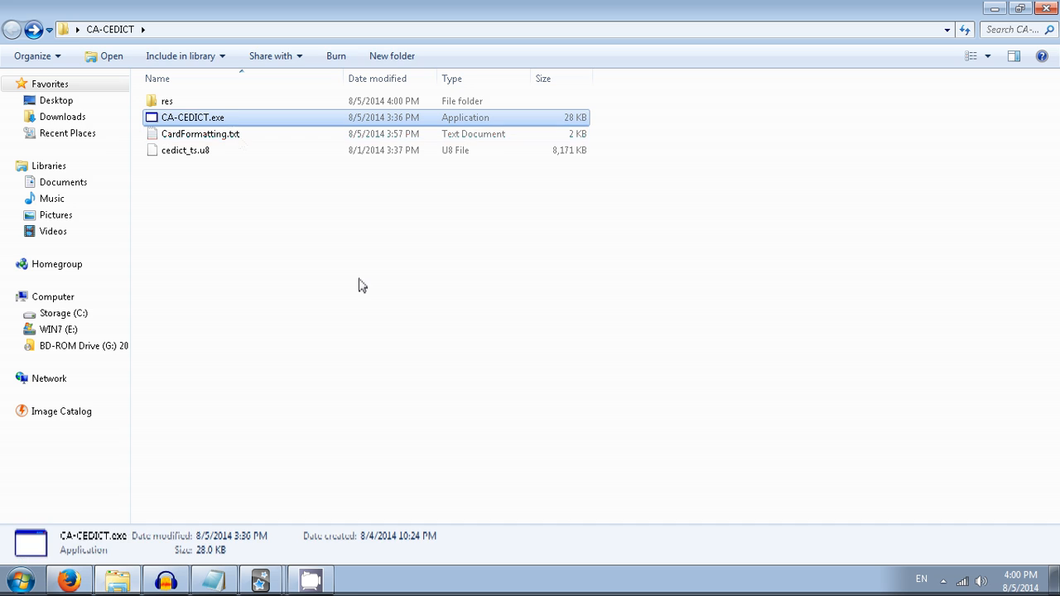
key(Return)
mouse_move(331, 38)
mouse_down()
mouse_move(465, 97)
mouse_move(570, 120)
mouse_up()
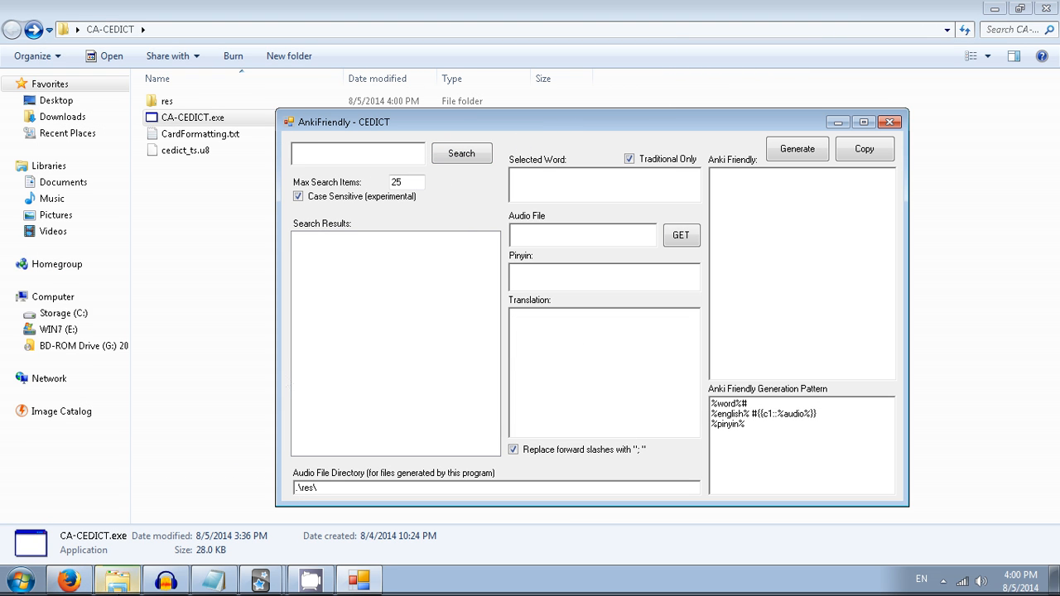
Switch to the camping story page to pick out the word 老師.
click(69, 580)
mouse_move(121, 111)
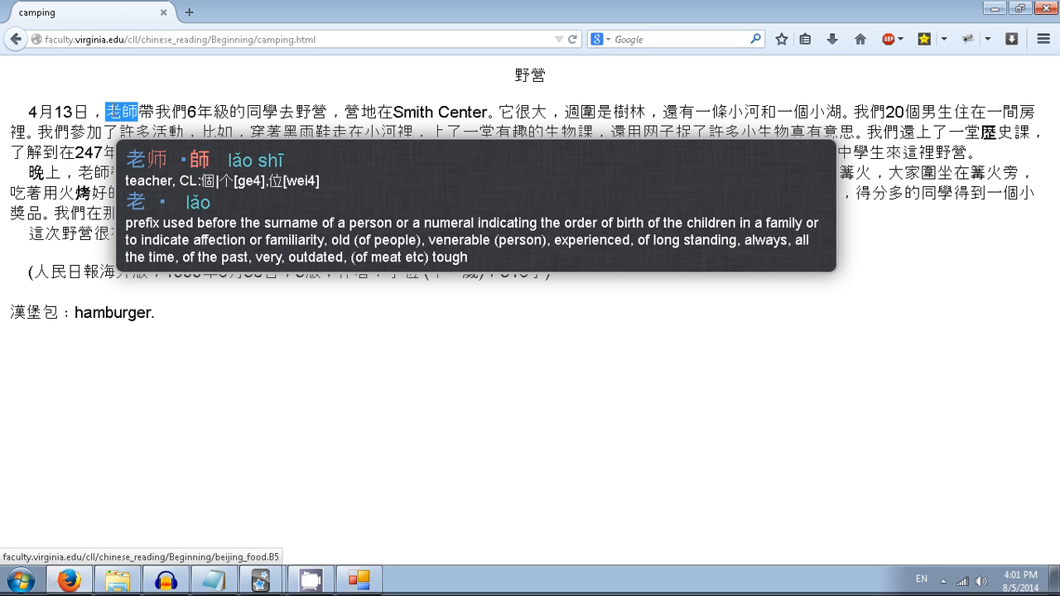
Look up the pasted word 老師 in AnkiFriendly and select its dictionary entry.
click(358, 580)
click(358, 153)
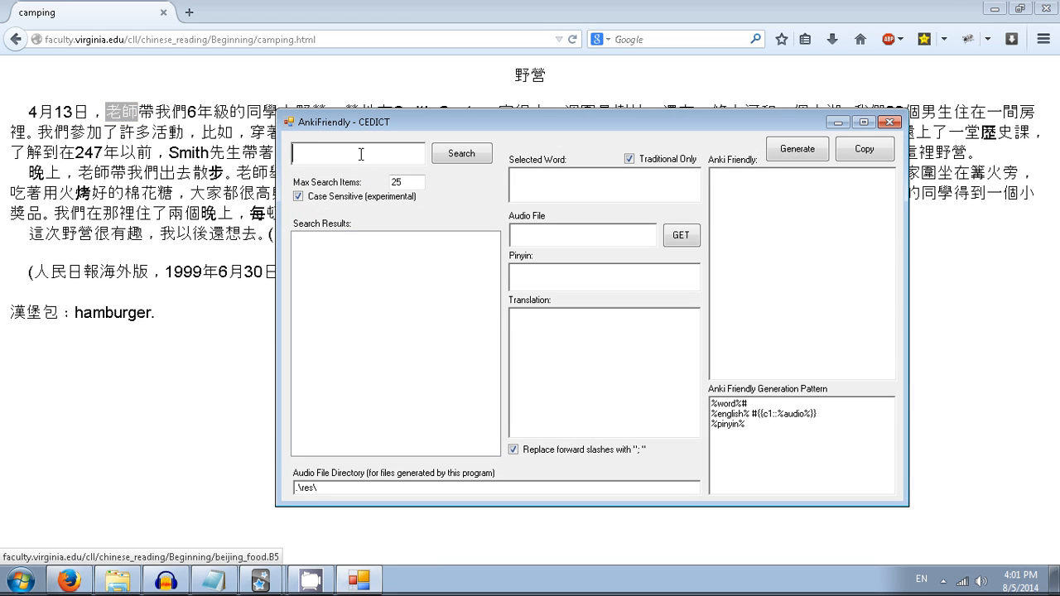
key(ctrl+v)
click(460, 154)
click(420, 238)
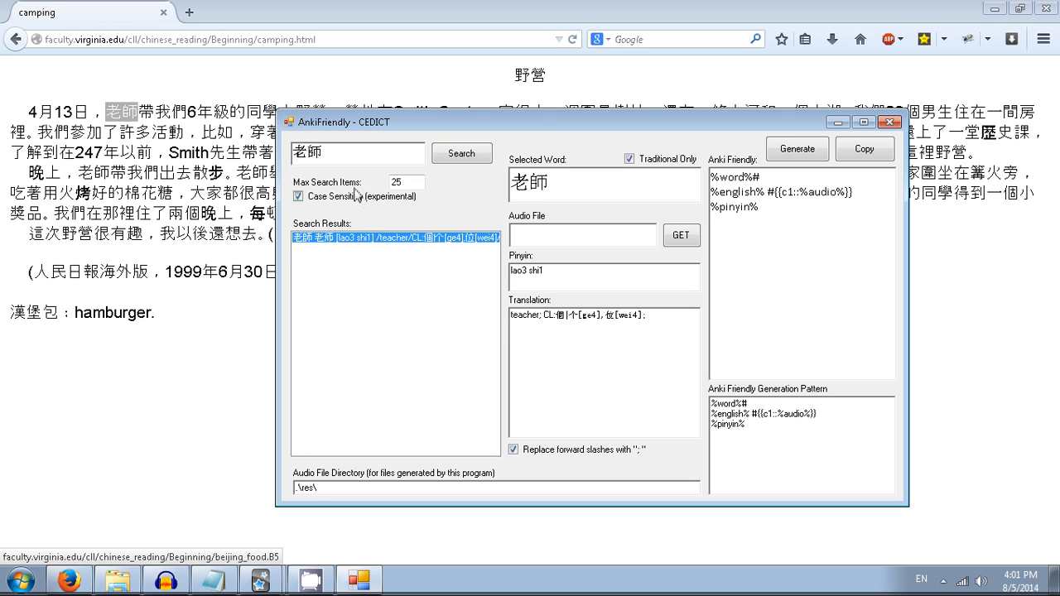
Toggle Traditional Only off and back on, reloading the entry so only 老師 shows.
click(629, 159)
click(431, 241)
click(629, 159)
click(449, 240)
Fetch the pronunciation audio for 老師 and point out the word in the file path.
click(681, 236)
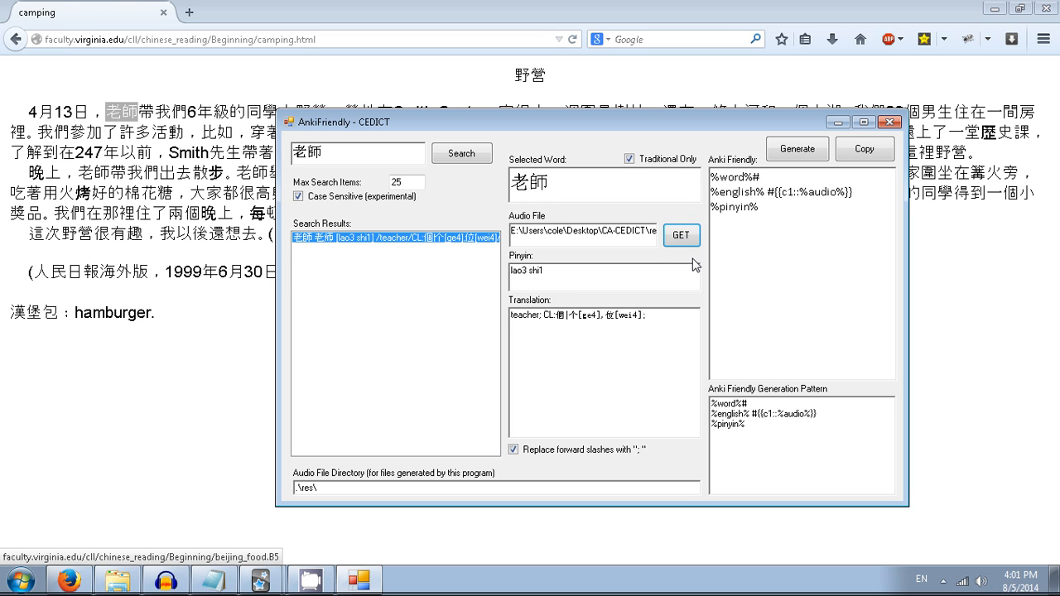
drag(658, 232, 569, 231)
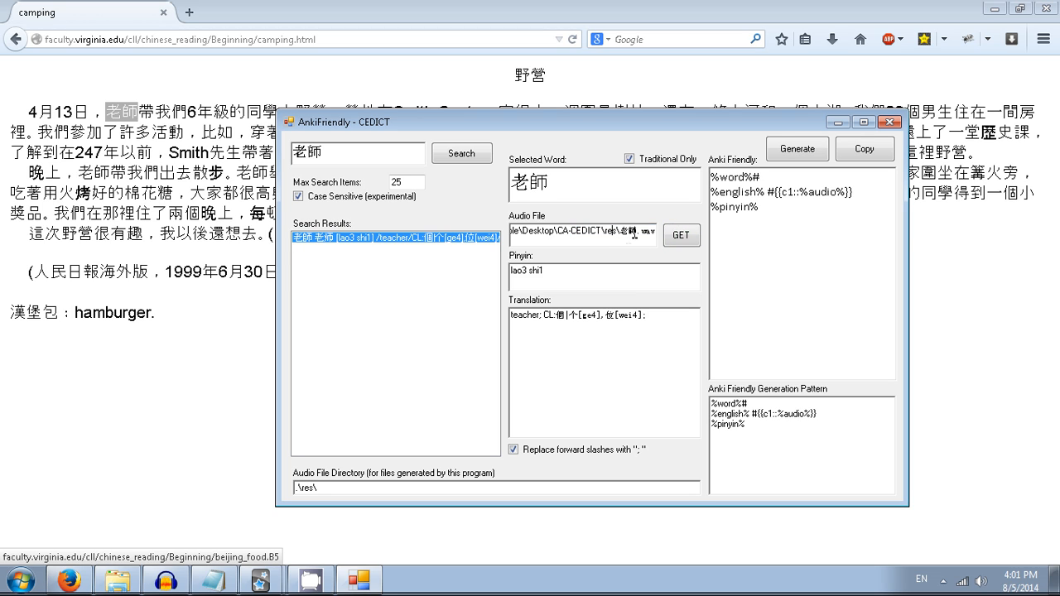
double_click(628, 231)
click(638, 231)
click(603, 339)
Highlight the #{{c1::%audio%}} part of the generation pattern, then generate the card text.
drag(816, 414, 752, 414)
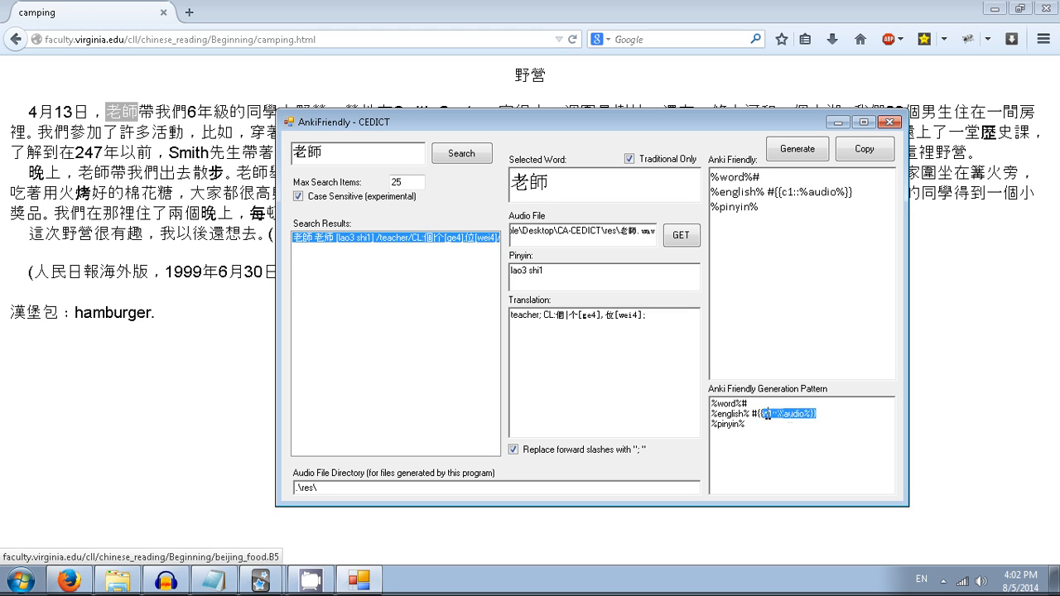
click(828, 420)
click(824, 414)
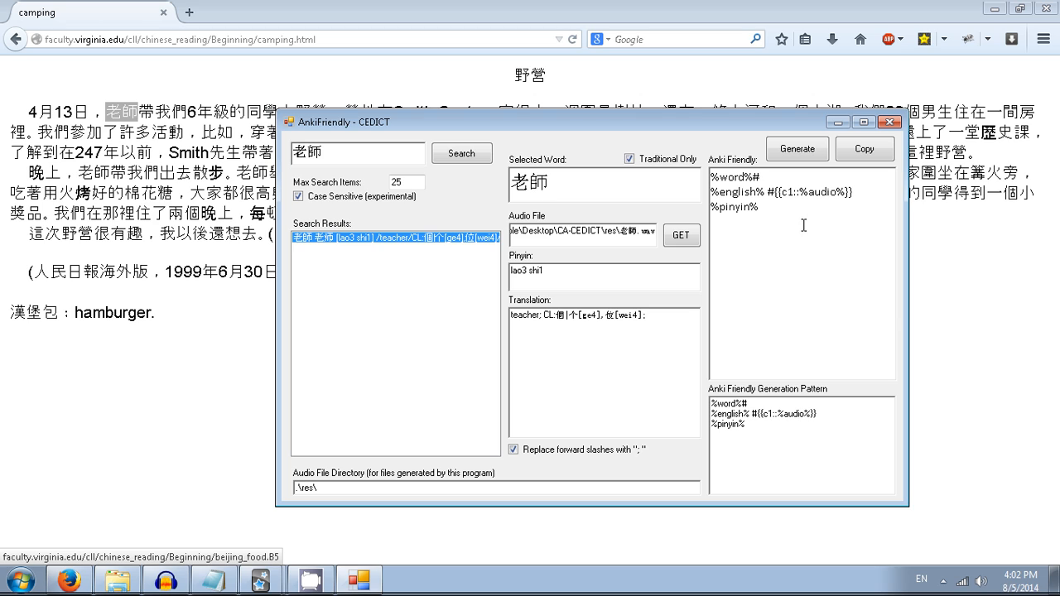
click(796, 149)
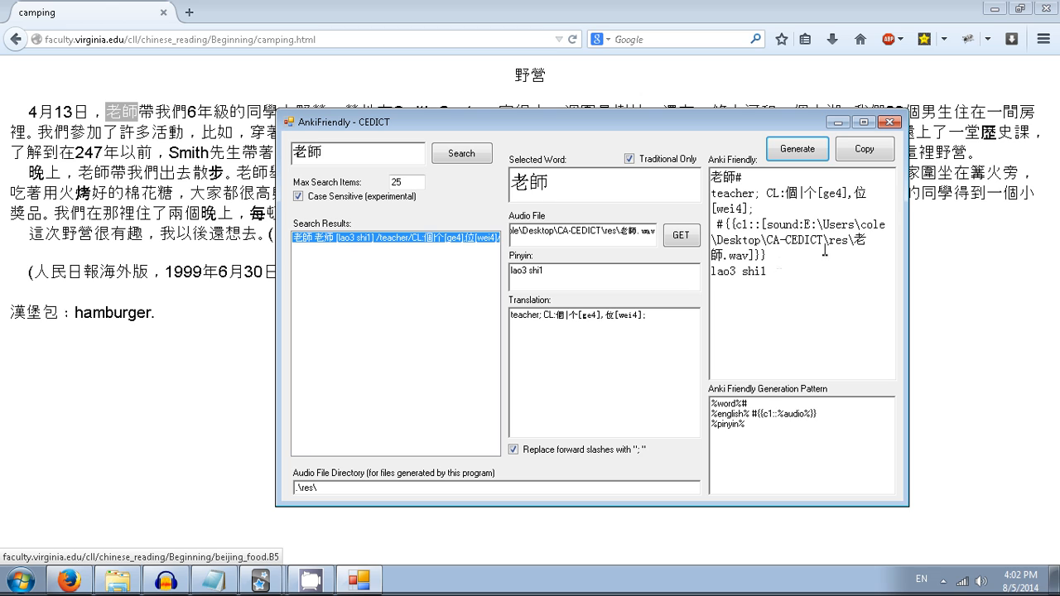
Copy the generated 老師 text, paste it into a Cloze note's Text field and add it to Test.
click(863, 149)
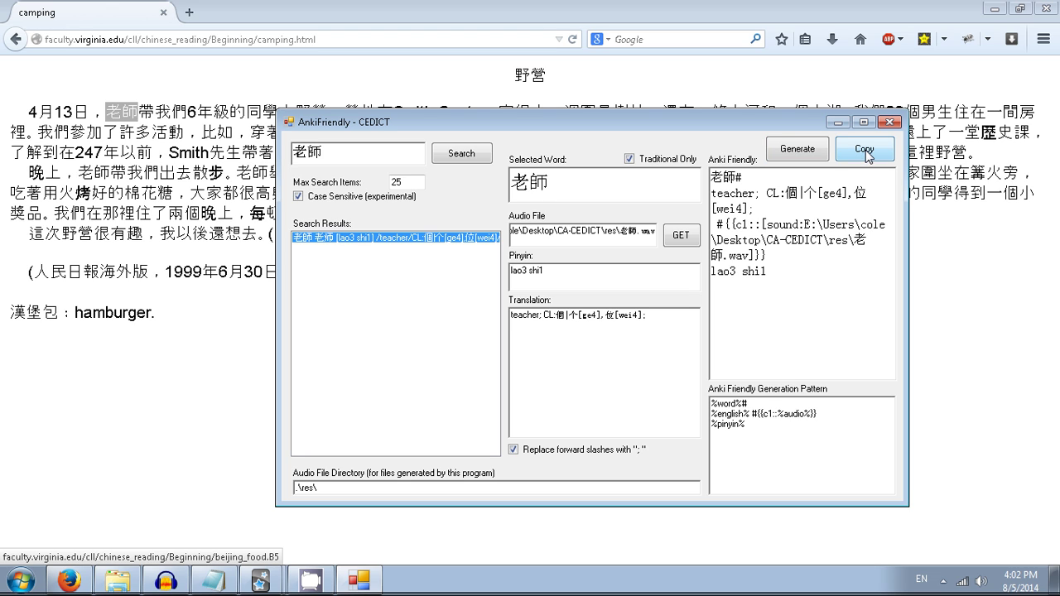
click(310, 579)
click(265, 547)
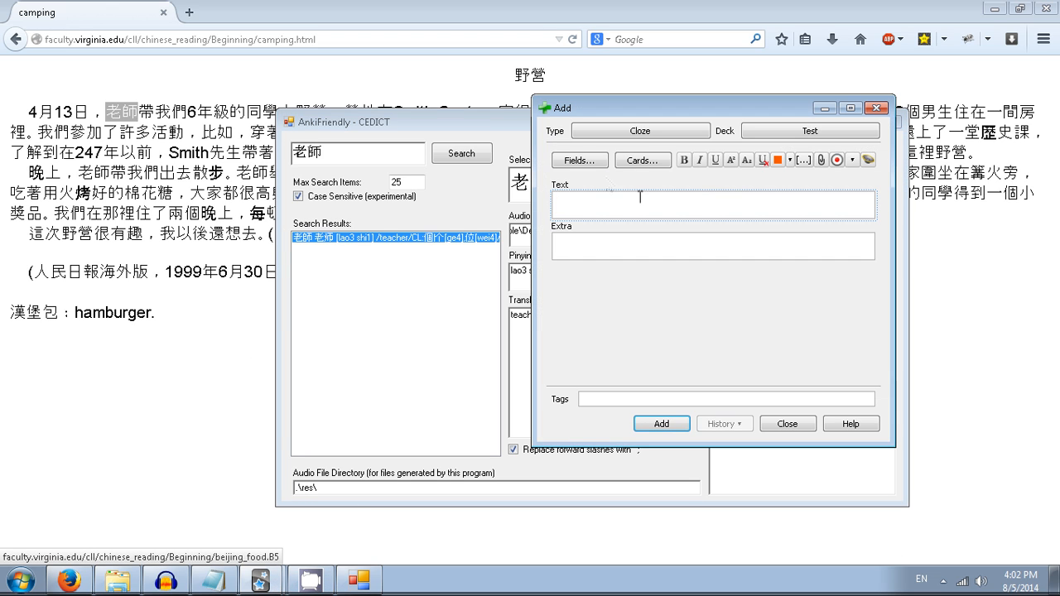
click(640, 131)
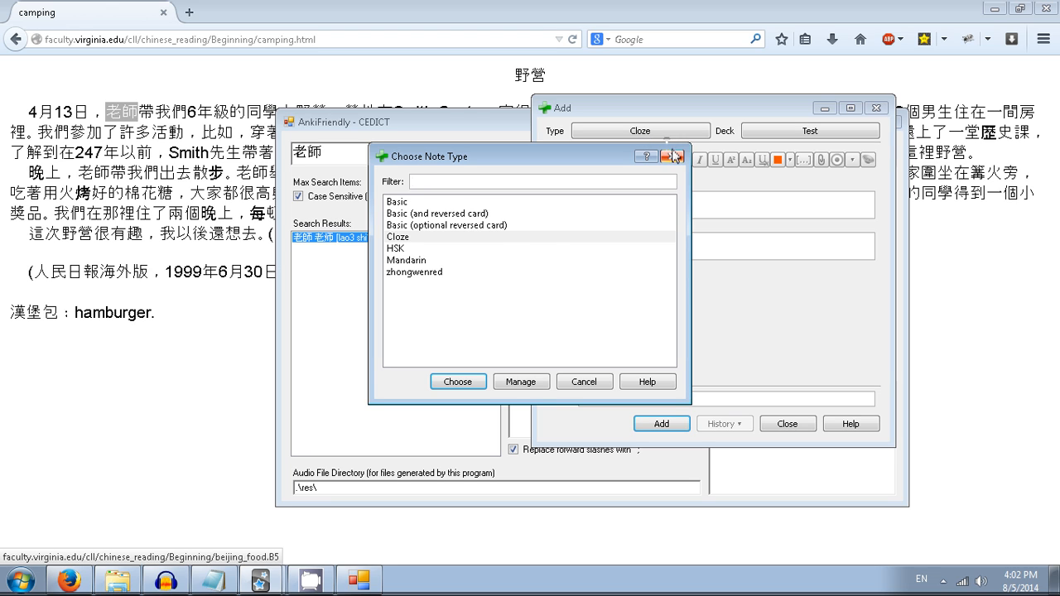
click(672, 156)
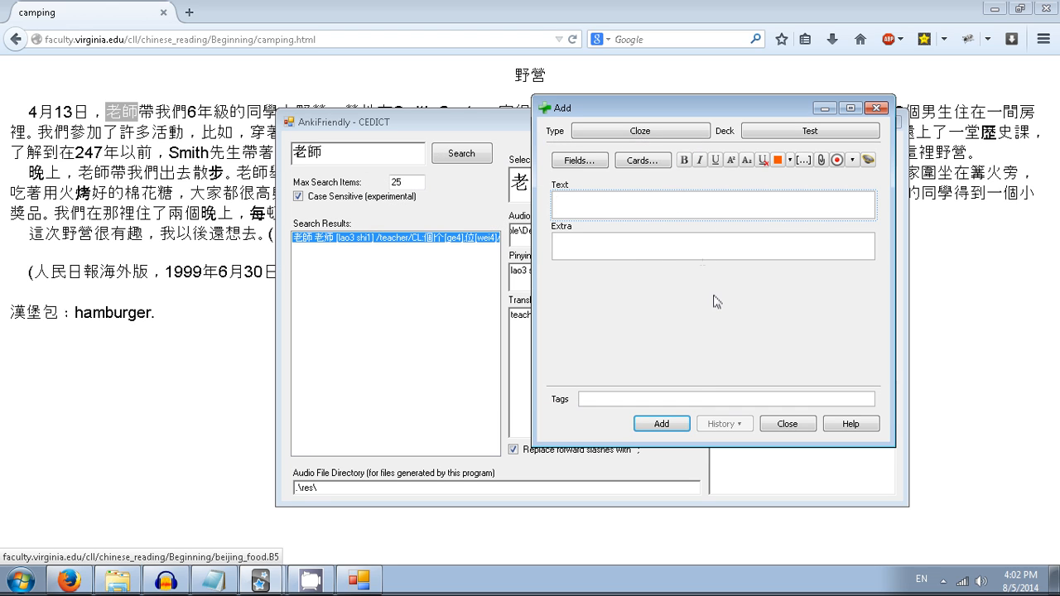
key(ctrl+v)
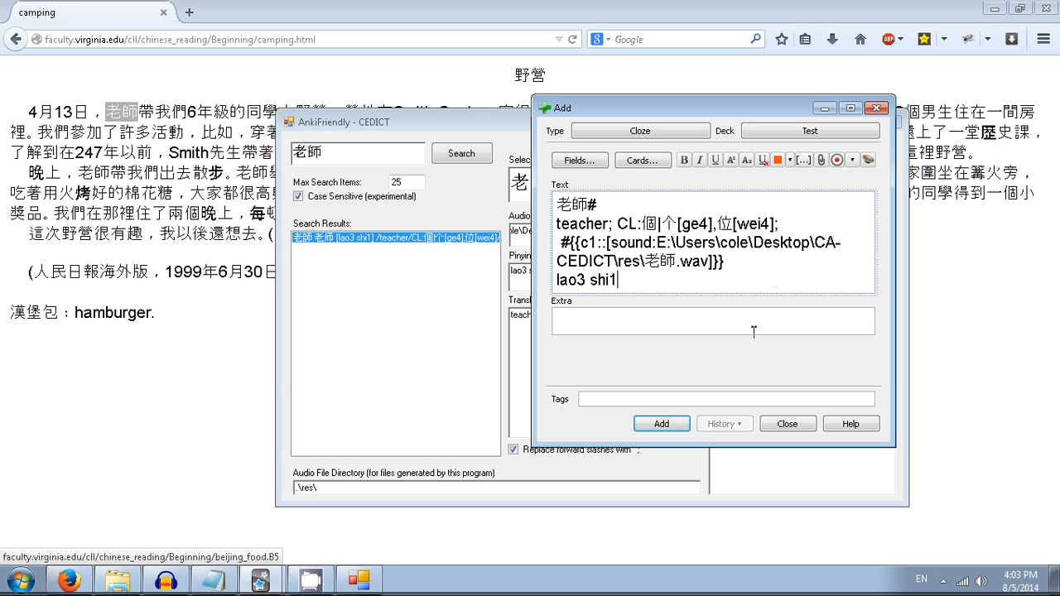
click(662, 424)
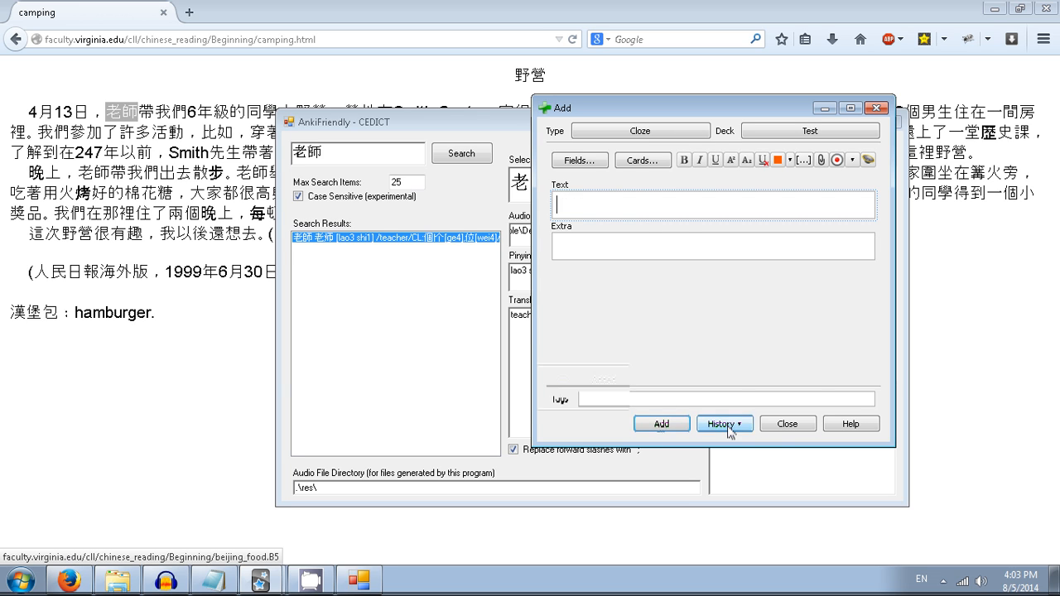
click(787, 424)
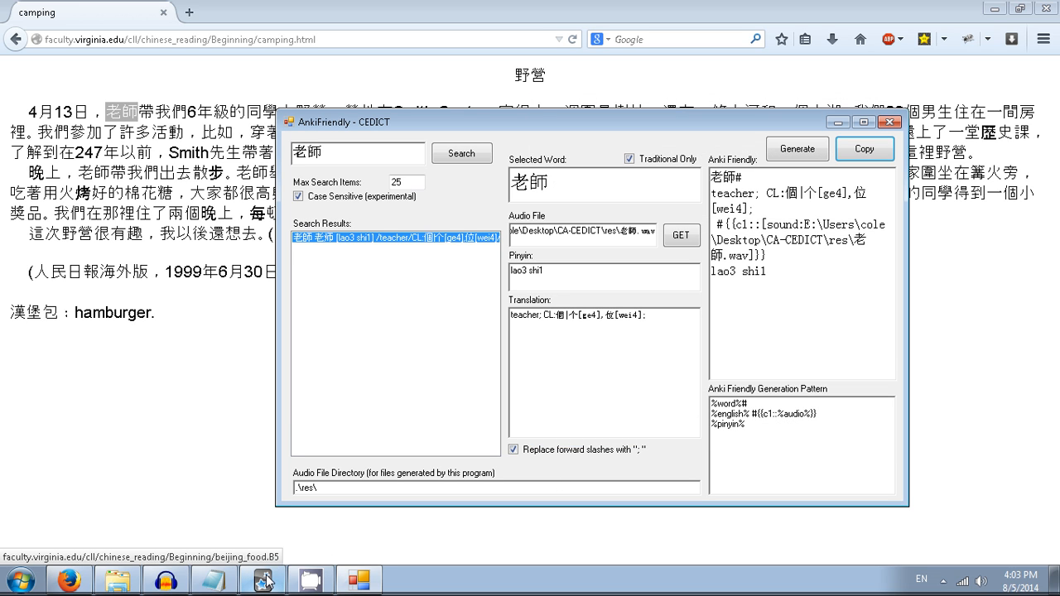
Study the Test deck, reveal the 老師 answer and rate it Good until finished.
click(263, 580)
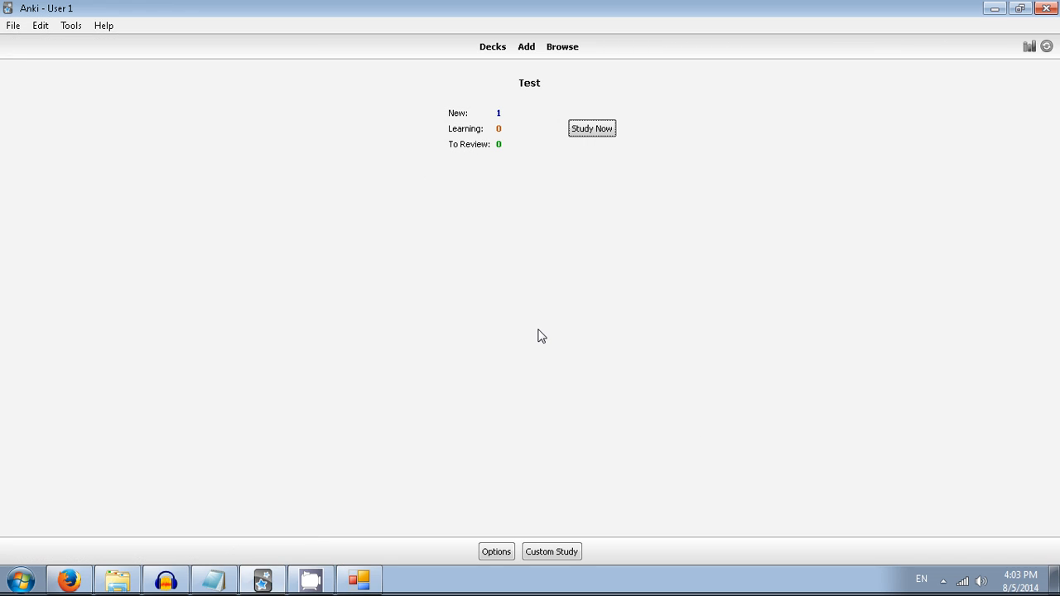
click(592, 128)
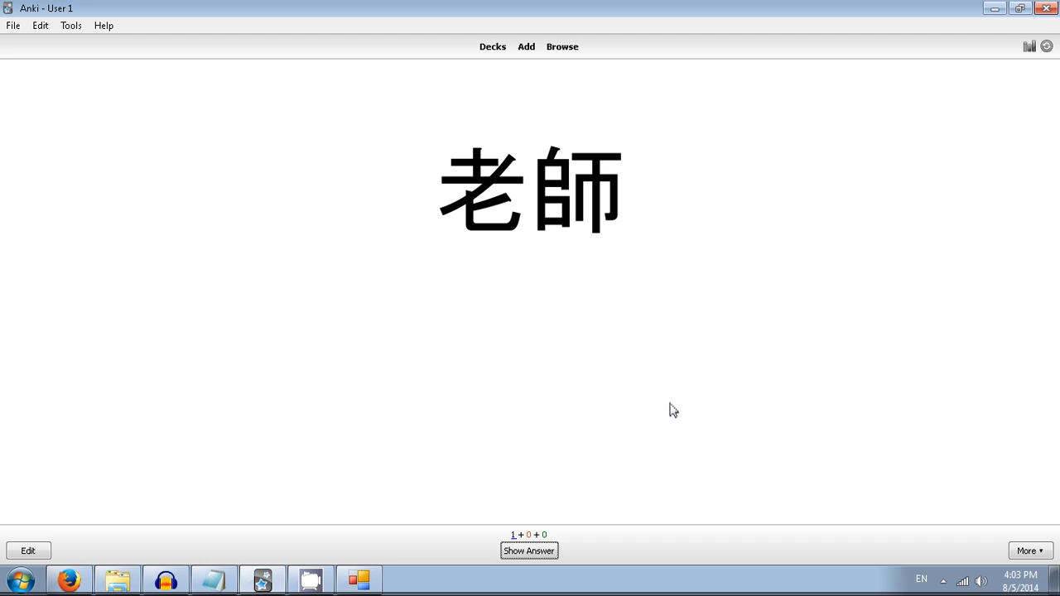
click(539, 550)
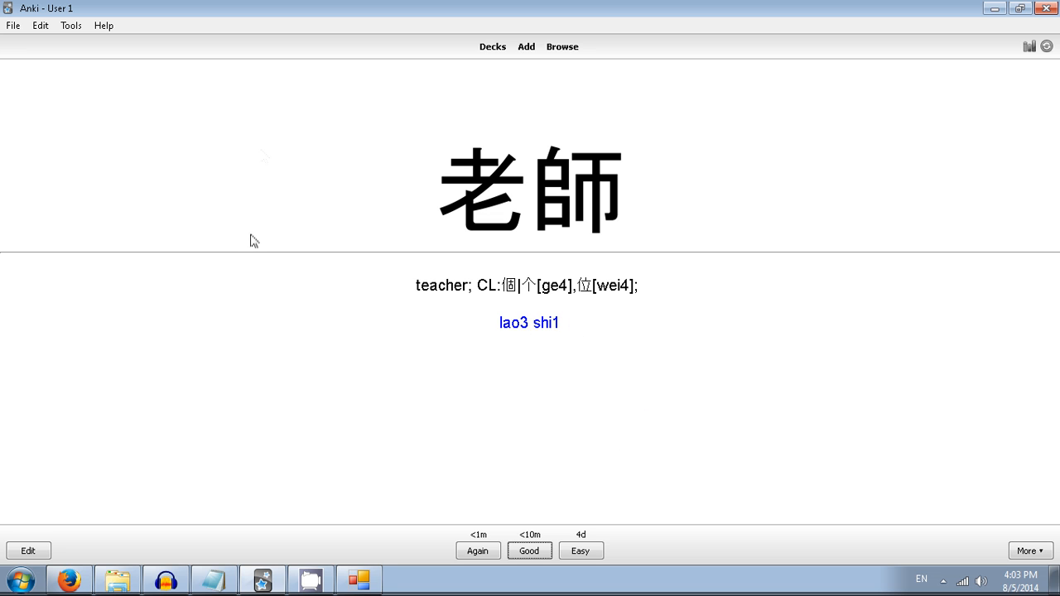
click(530, 551)
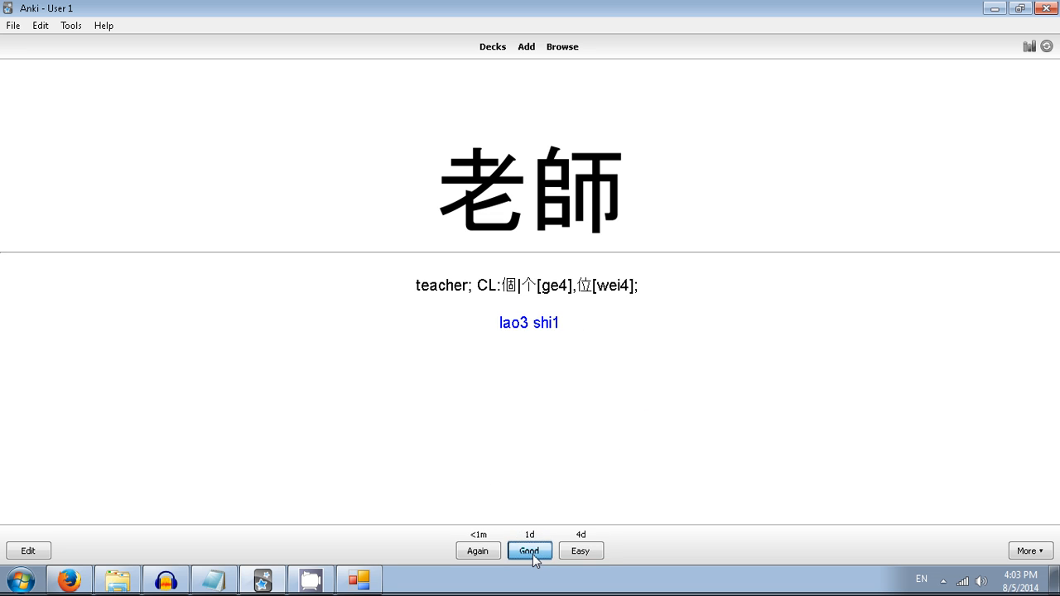
click(530, 551)
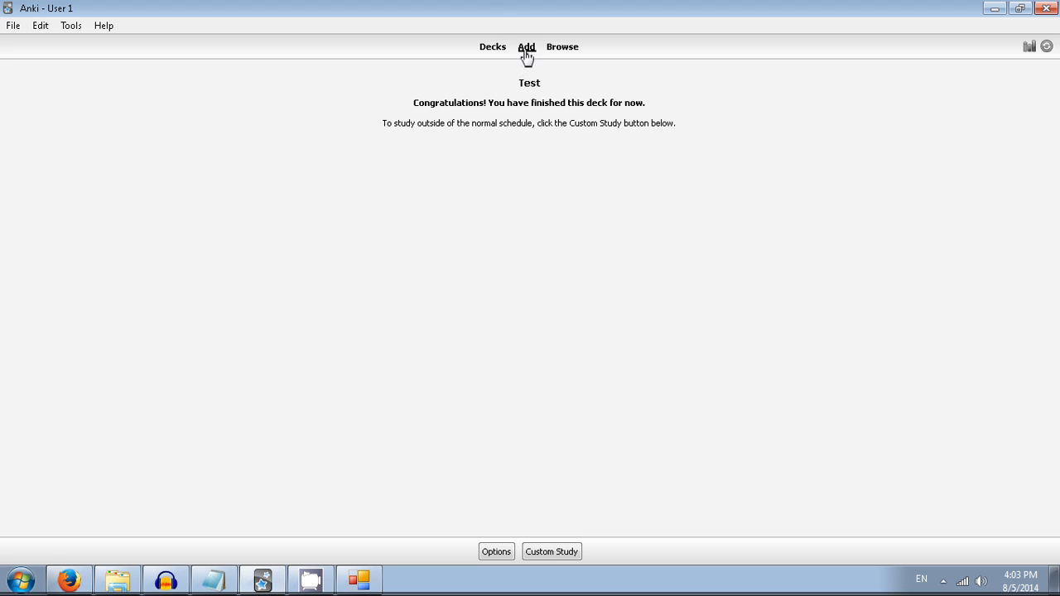
From the Add dialog, bring up the note type list and its management window with Cloze selected.
click(526, 46)
click(640, 131)
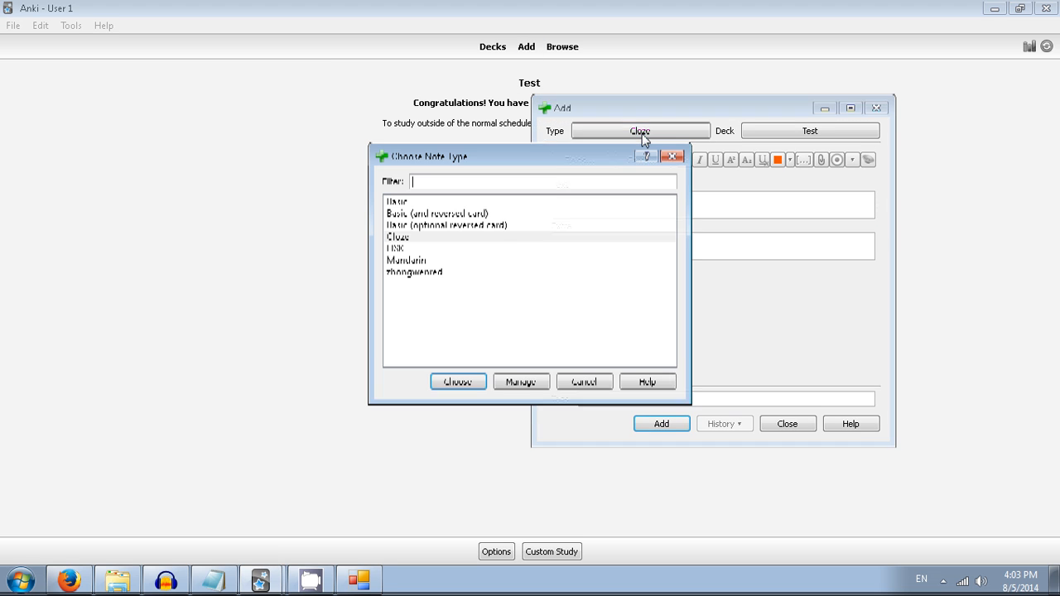
click(521, 381)
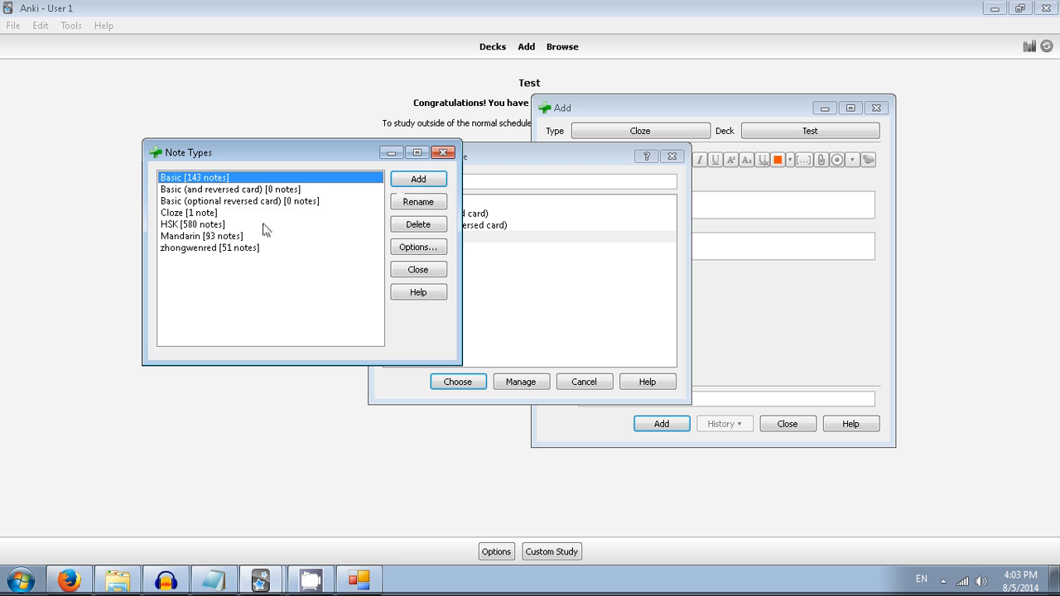
click(220, 213)
click(418, 270)
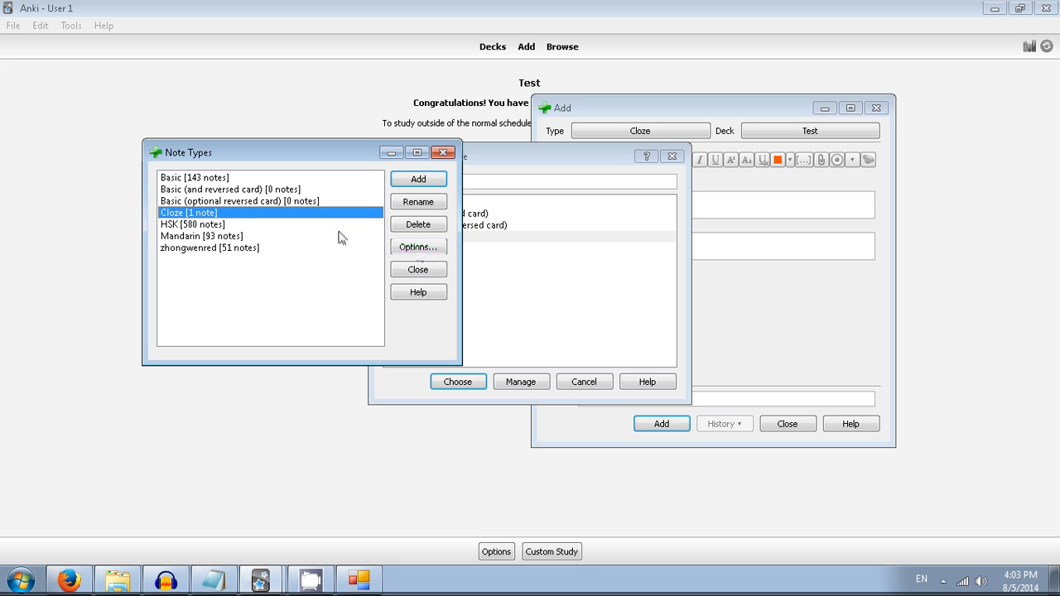
Dismiss the Note Types window and cancel Choose Note Type, landing back in the Add dialog.
click(442, 152)
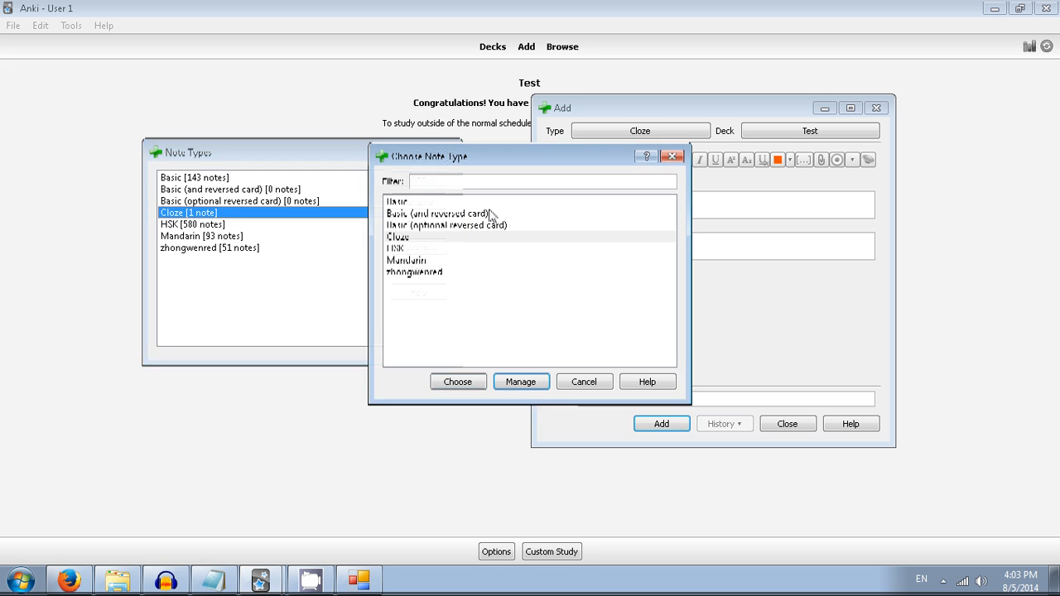
click(585, 384)
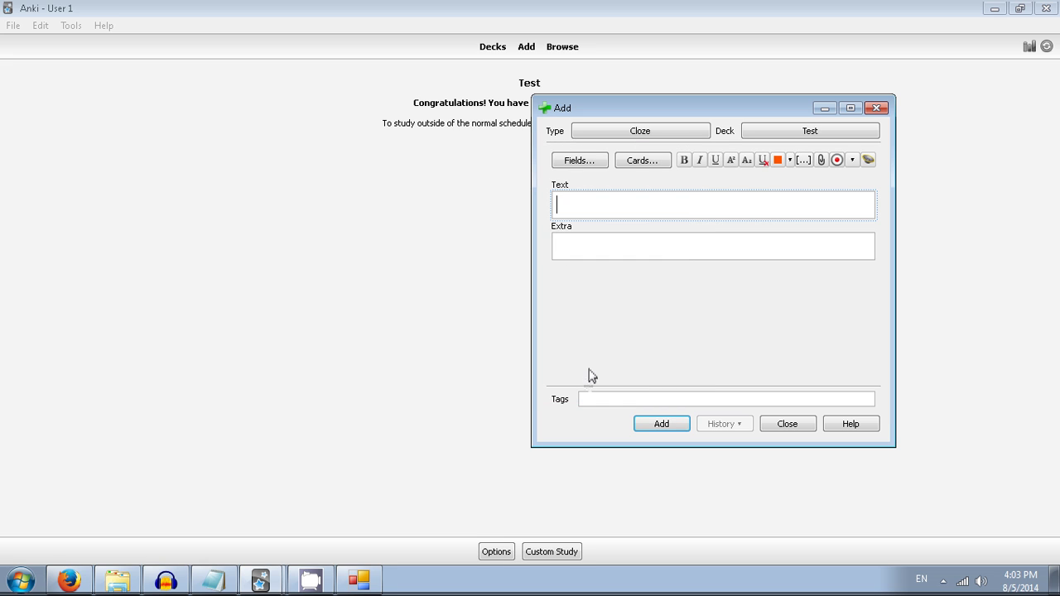
click(612, 131)
Open the Cloze card templates and point out the {{cloze:Text}} field in the front template.
click(673, 160)
click(640, 160)
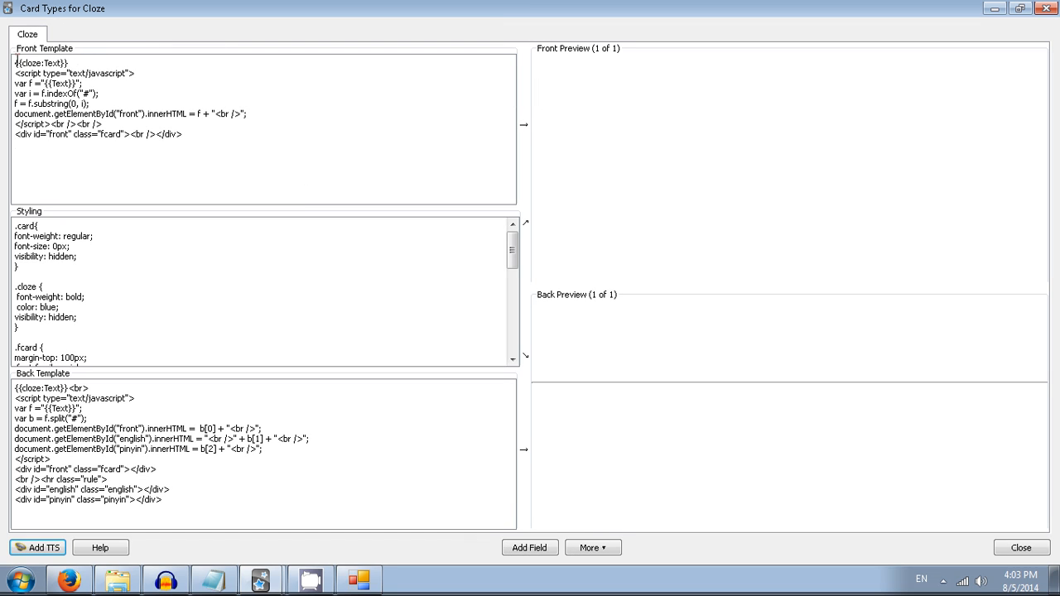
click(71, 64)
scroll(172, 296, down, 3)
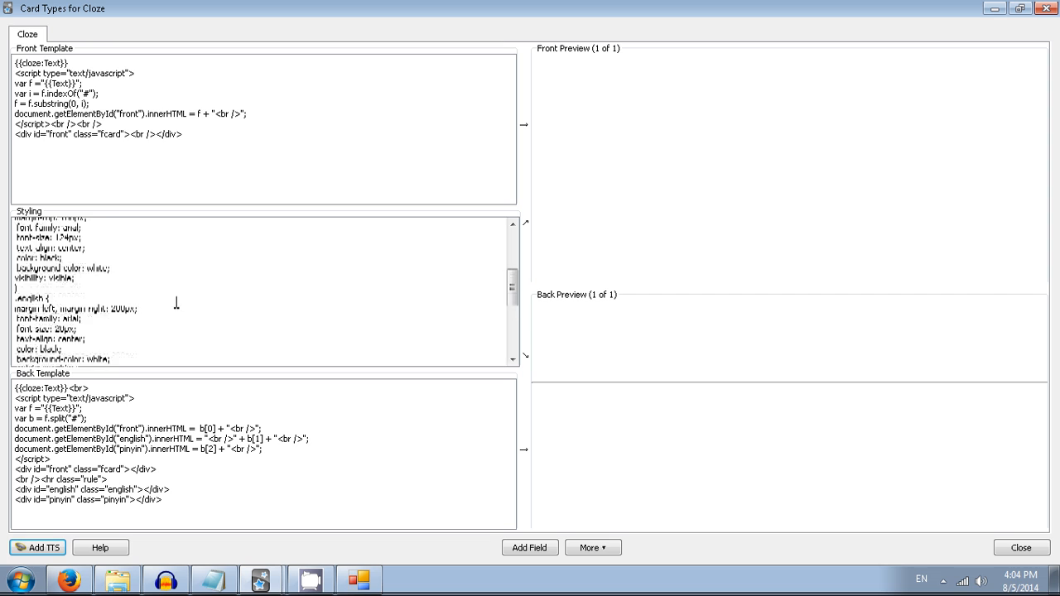
scroll(166, 302, down, 3)
scroll(157, 311, down, 2)
scroll(154, 315, up, 8)
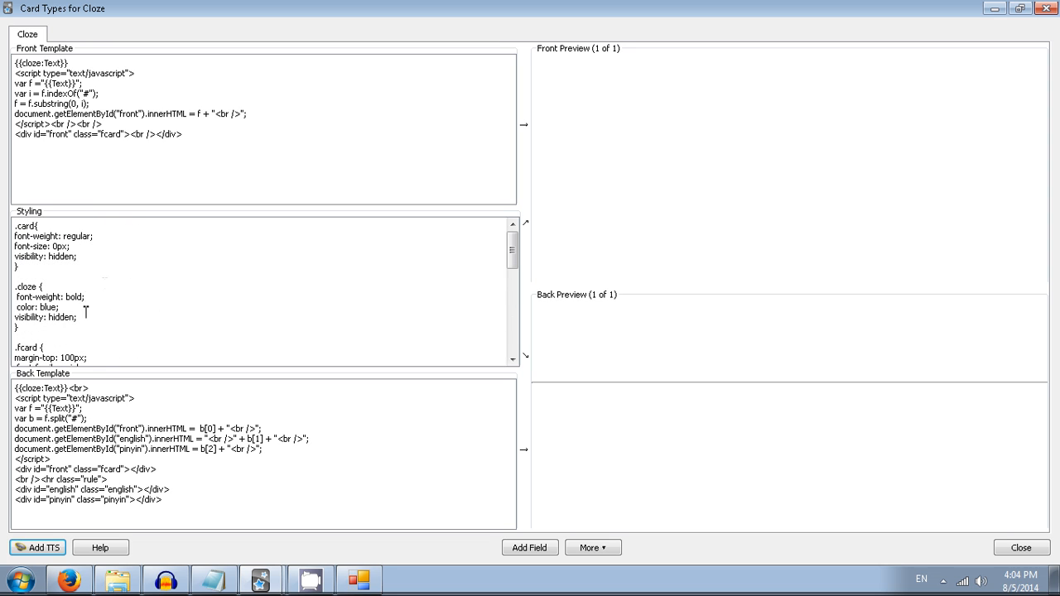
click(135, 60)
Highlight the front template's script opening, the '#' separator, and the closing script and div lines.
mouse_move(135, 73)
mouse_down()
mouse_move(30, 73)
mouse_move(14, 82)
mouse_up()
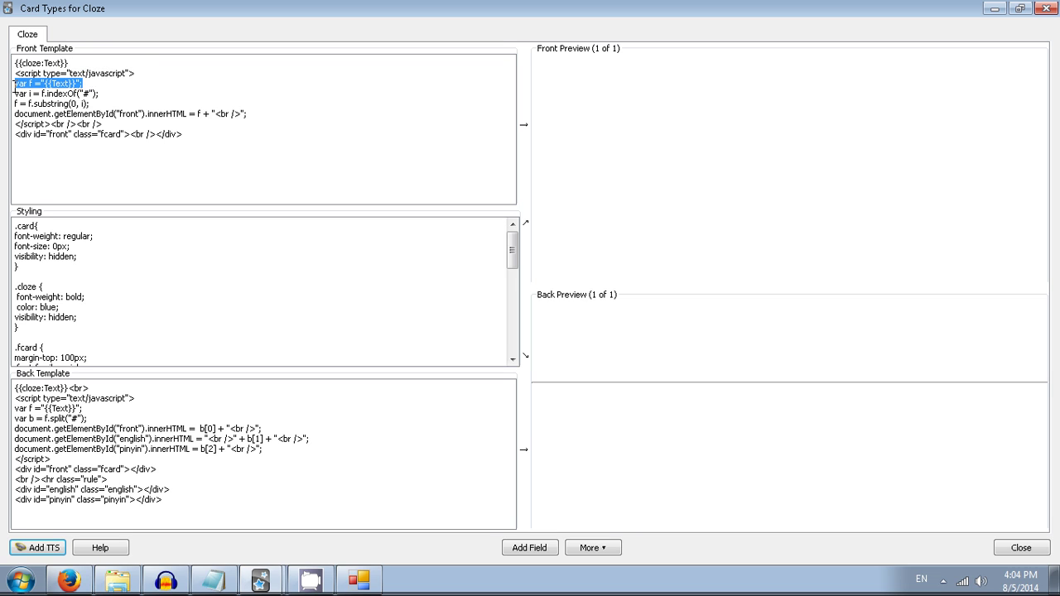
click(64, 76)
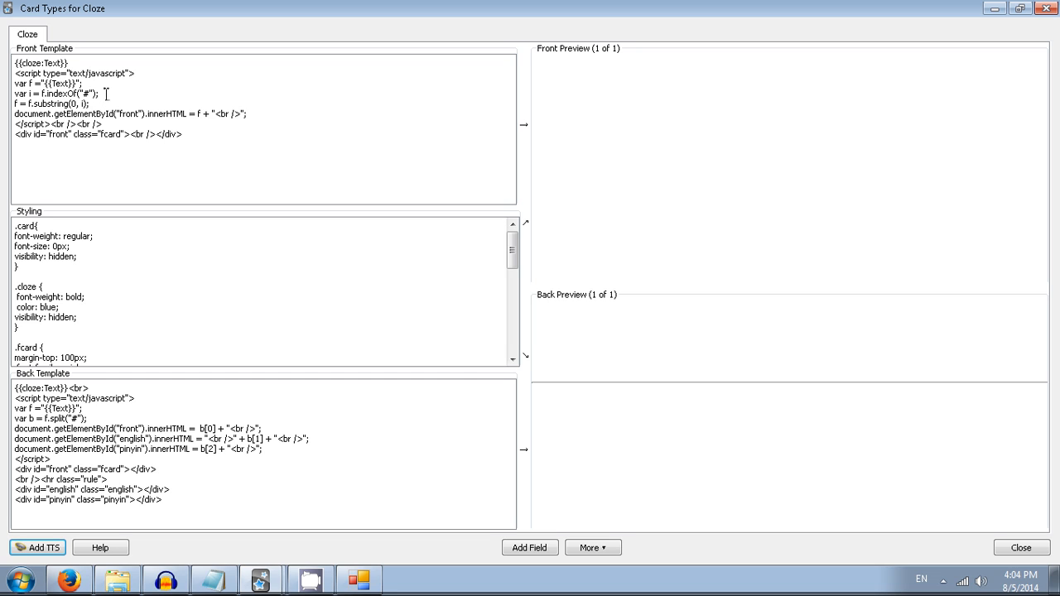
drag(97, 94, 83, 93)
click(124, 108)
mouse_move(208, 135)
mouse_down()
mouse_move(12, 124)
mouse_move(3, 137)
mouse_up()
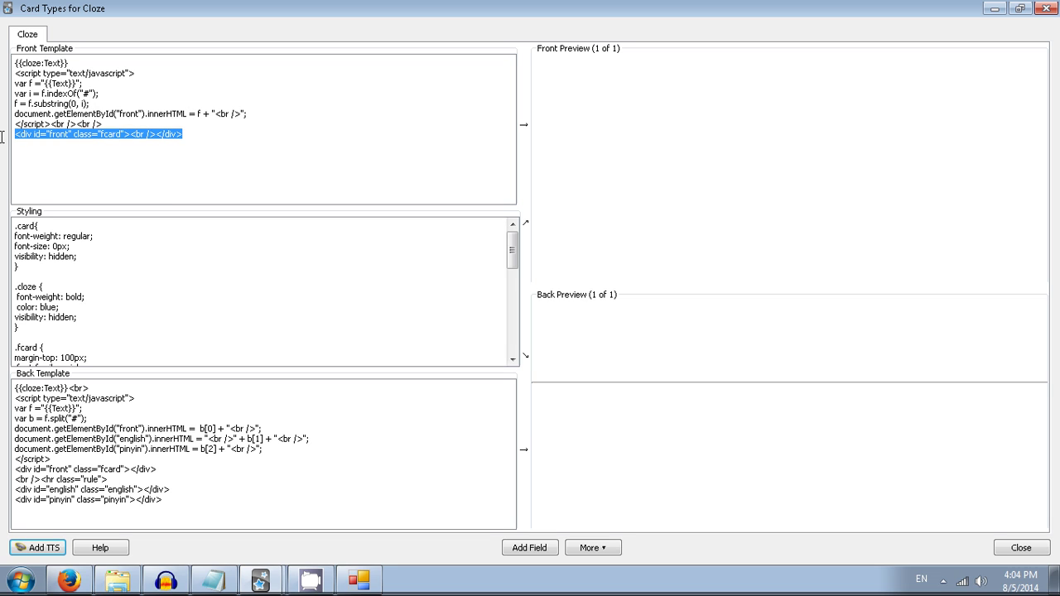
click(114, 147)
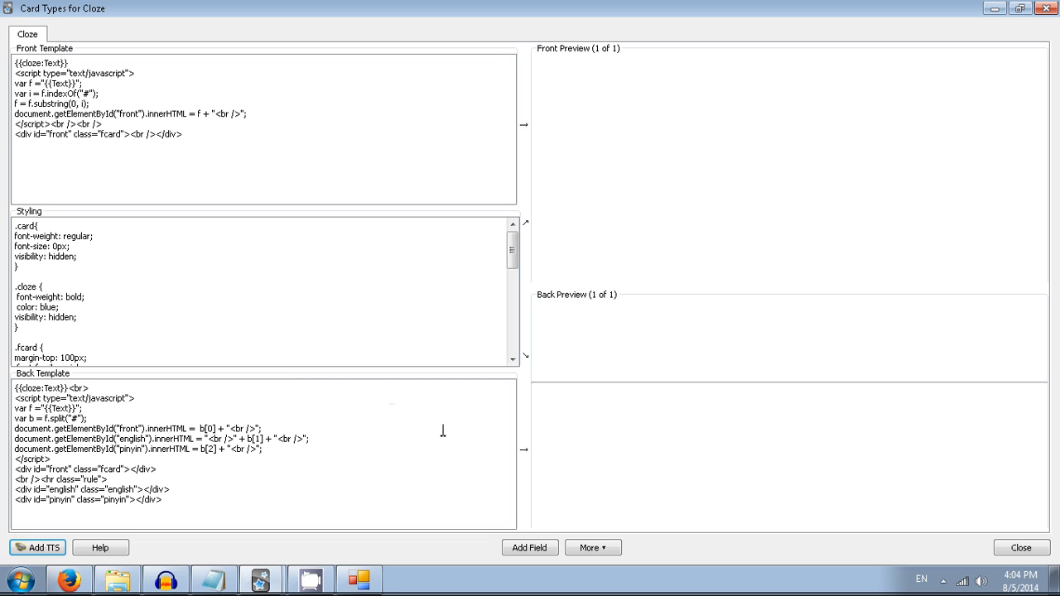
Point out the back template's script and '#' split lines, then the .pinyin font size in the styling.
click(112, 401)
click(90, 418)
mouse_move(513, 248)
mouse_down()
mouse_move(524, 297)
mouse_move(513, 298)
mouse_up()
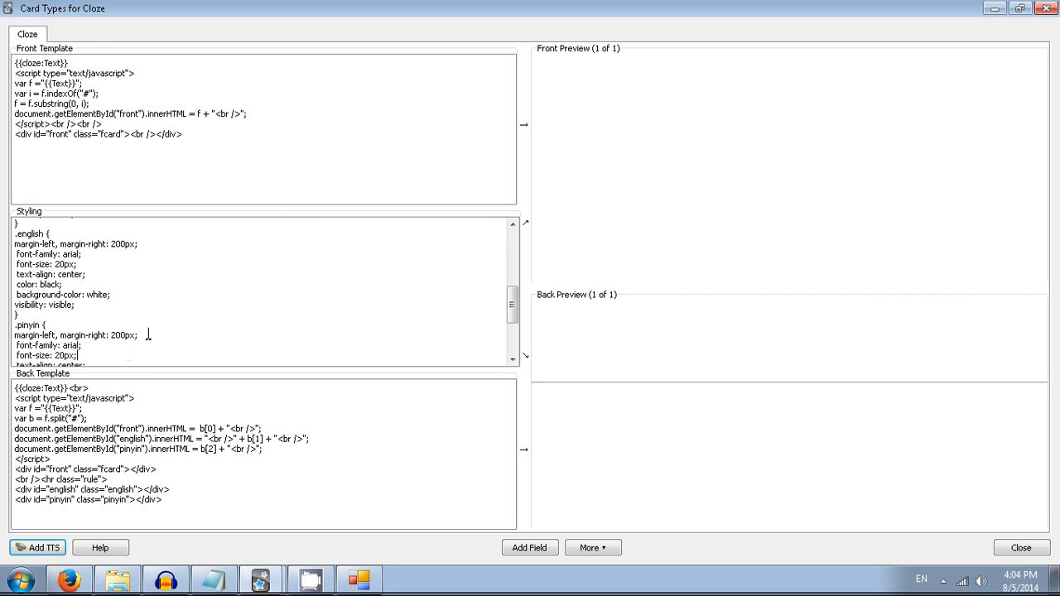
click(78, 355)
drag(511, 305, 515, 321)
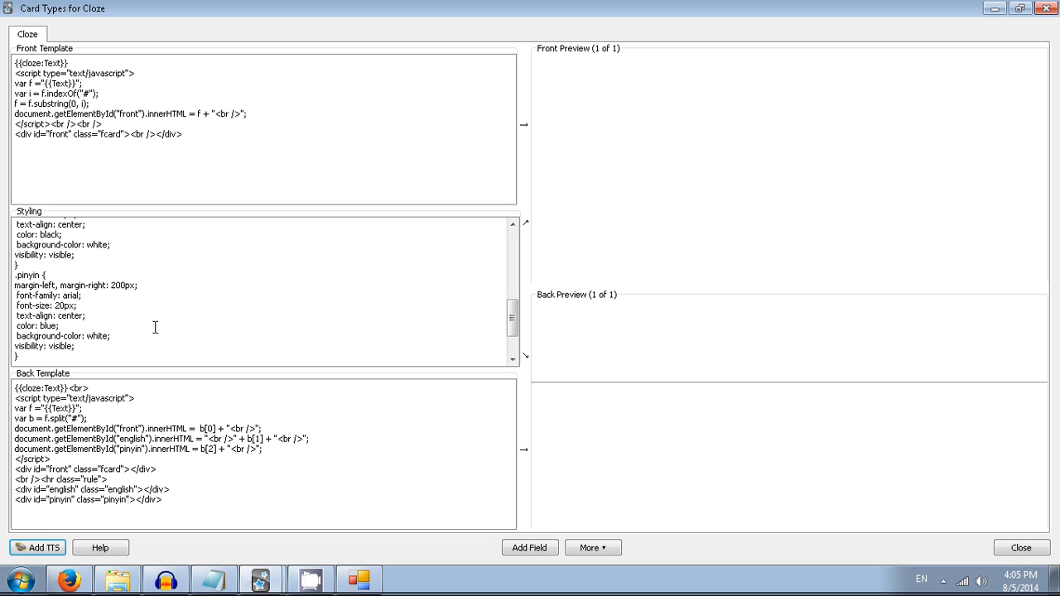
Walk the back template's var f, split and english lines, then bring AnkiFriendly to the front.
click(324, 438)
click(338, 419)
click(312, 438)
click(232, 409)
click(232, 420)
click(311, 580)
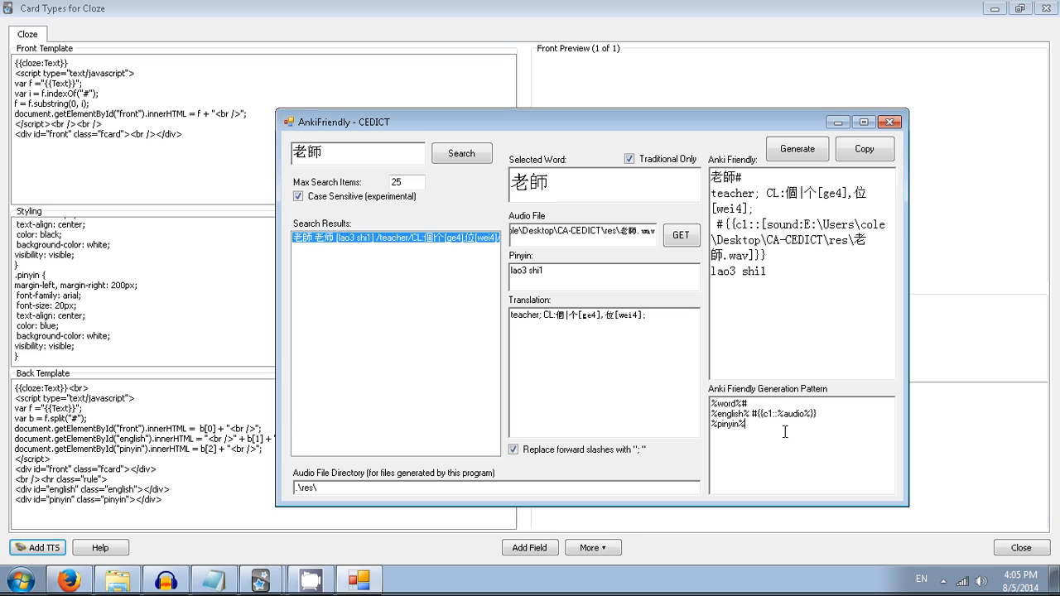
Close the Card Types for Cloze editor and bring AnkiFriendly back over the Firefox reading page.
click(192, 500)
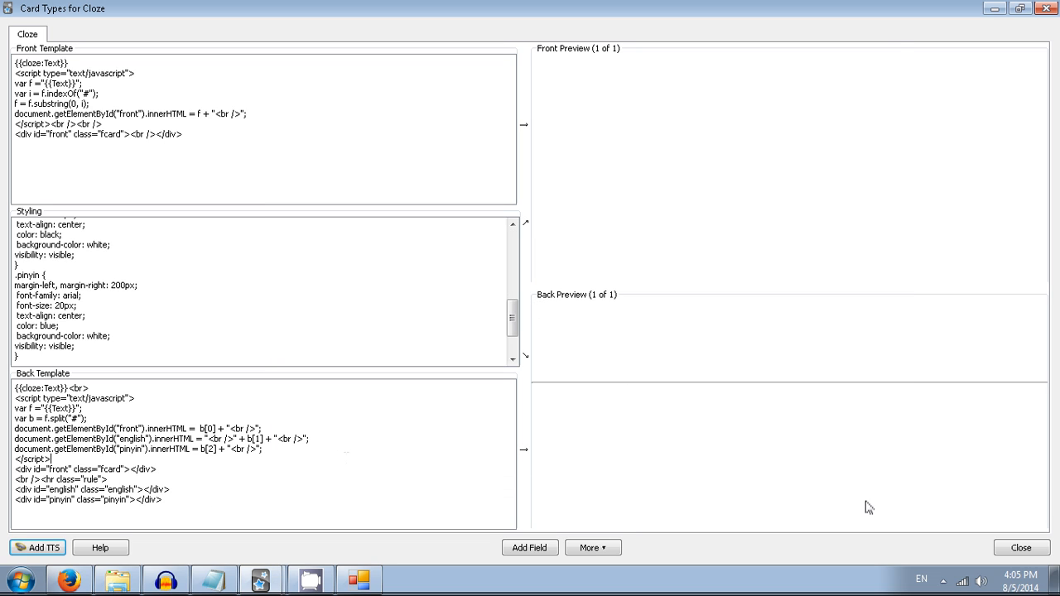
click(1040, 546)
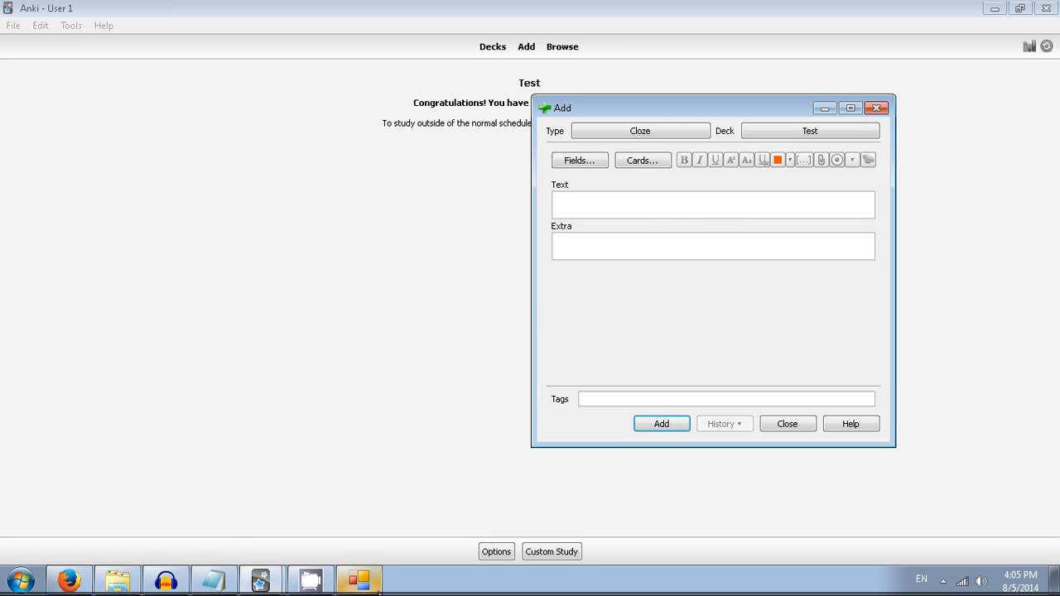
click(359, 580)
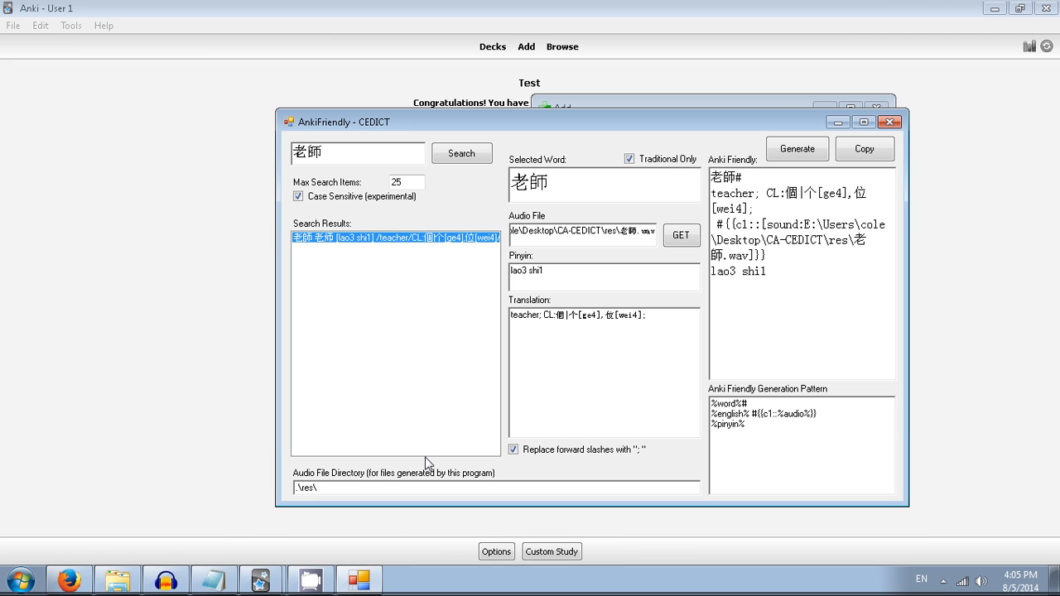
click(69, 580)
click(311, 579)
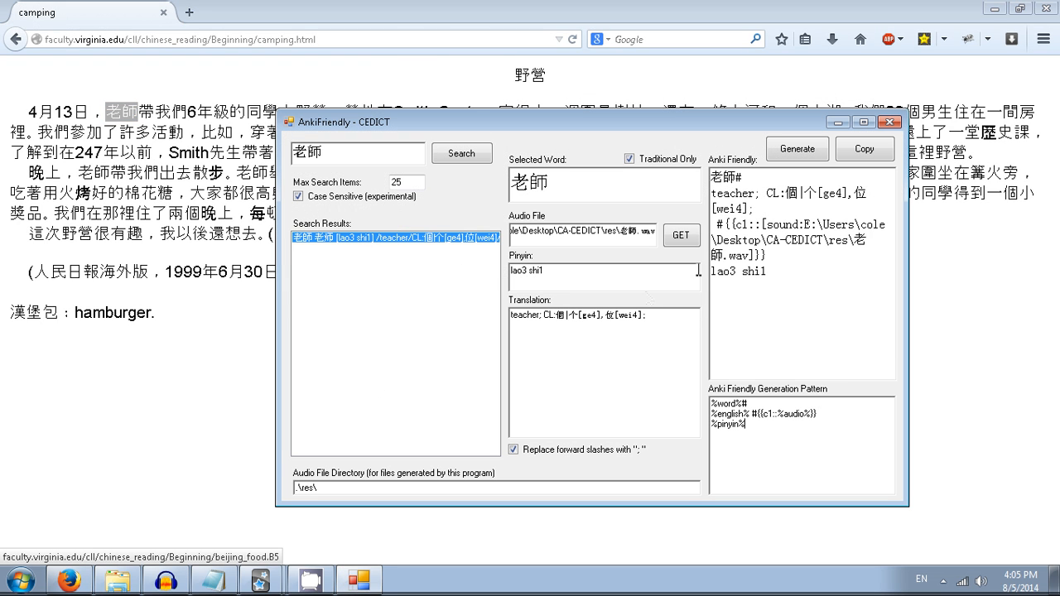
Select and review the generated 老師 text, then hide AnkiFriendly to reveal the camping page.
drag(794, 282, 716, 172)
click(807, 209)
click(198, 330)
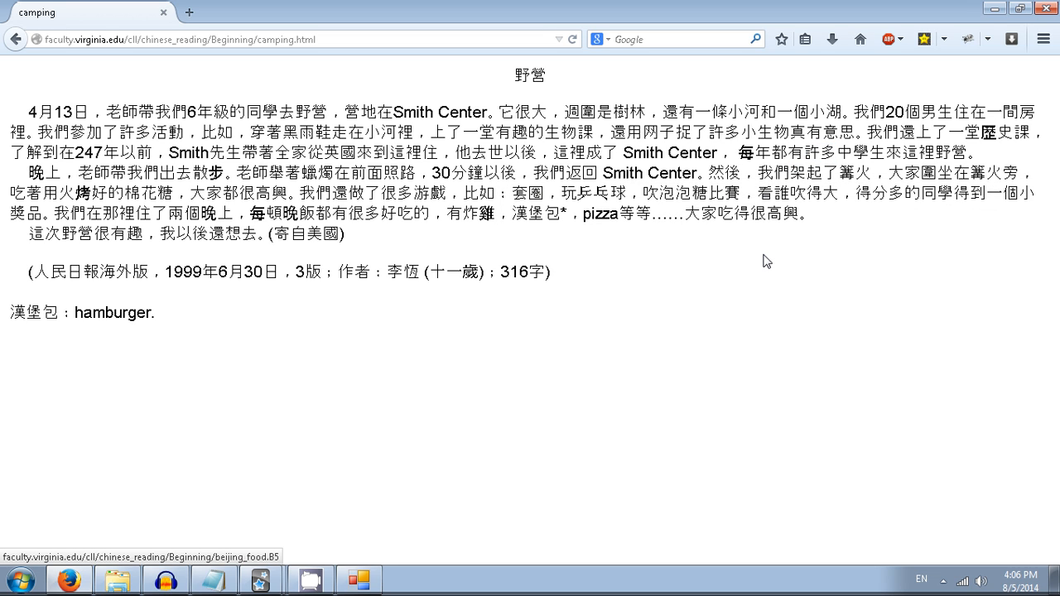
Restore AnkiFriendly, close it entirely, and bring the Firefox camping reading back into focus.
click(359, 579)
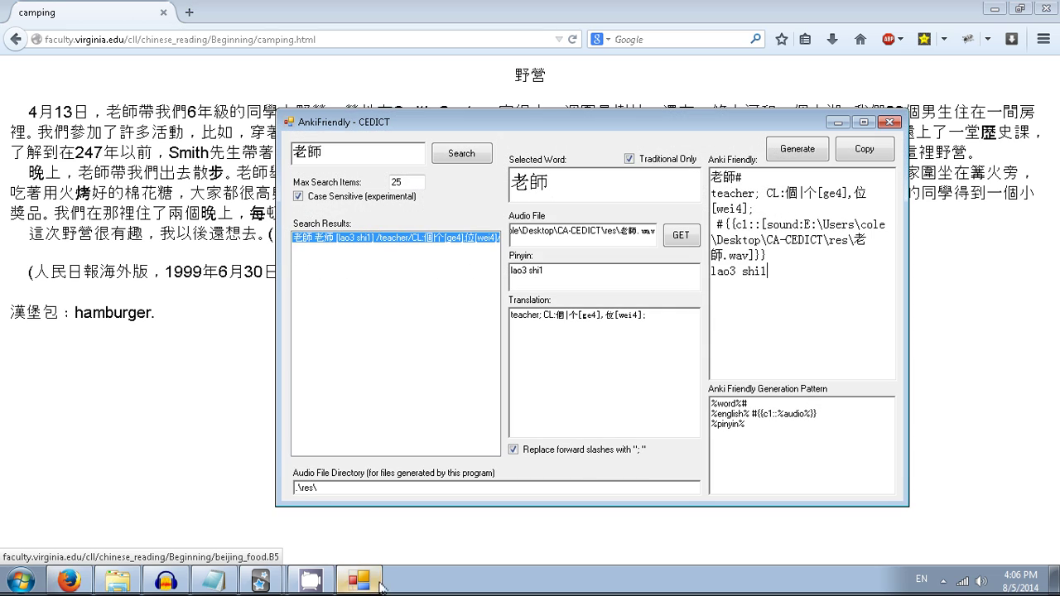
click(892, 124)
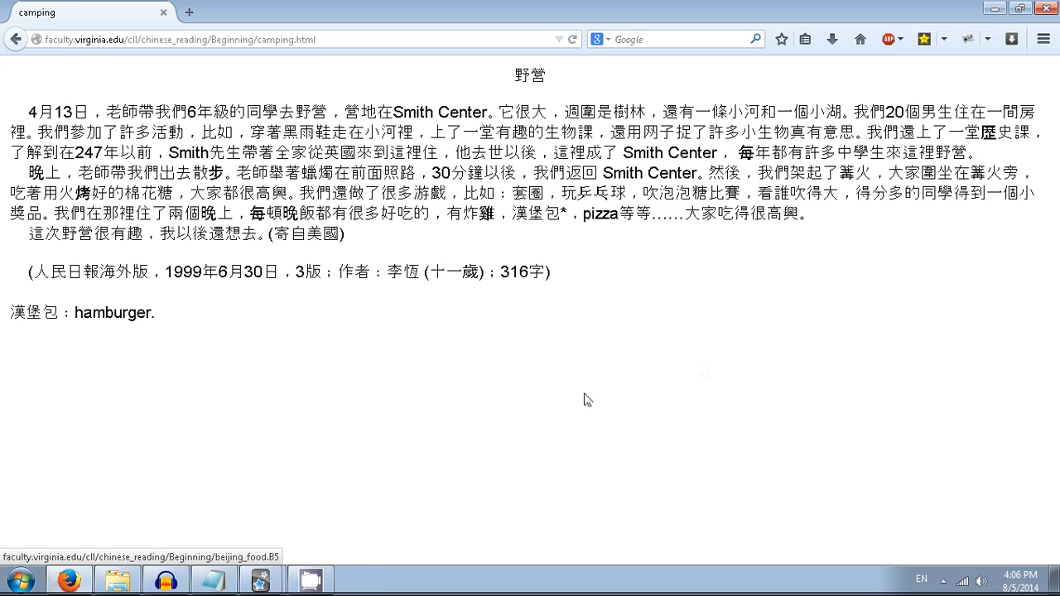
click(311, 581)
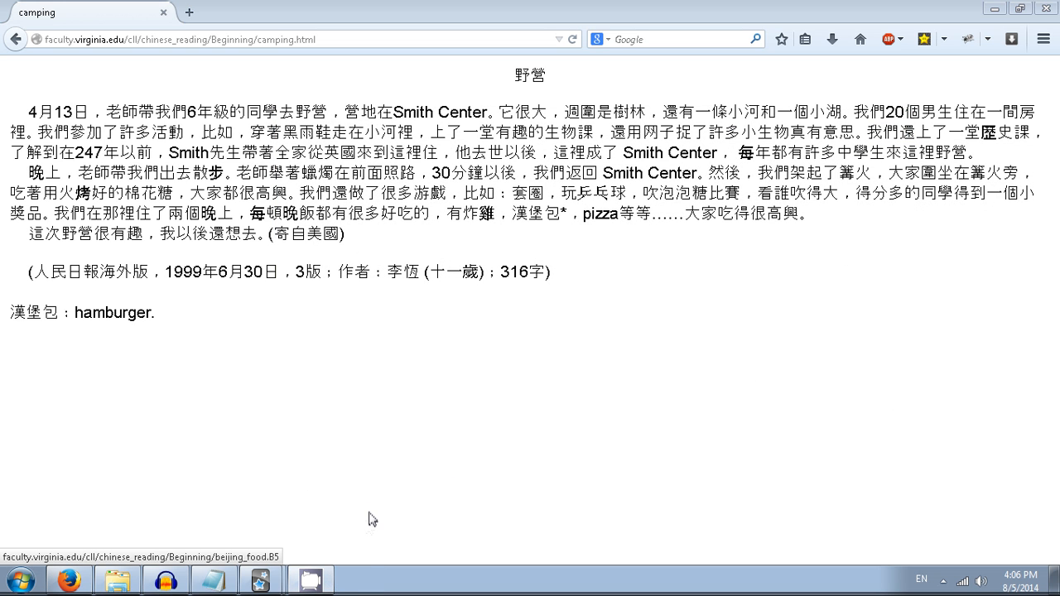
click(323, 505)
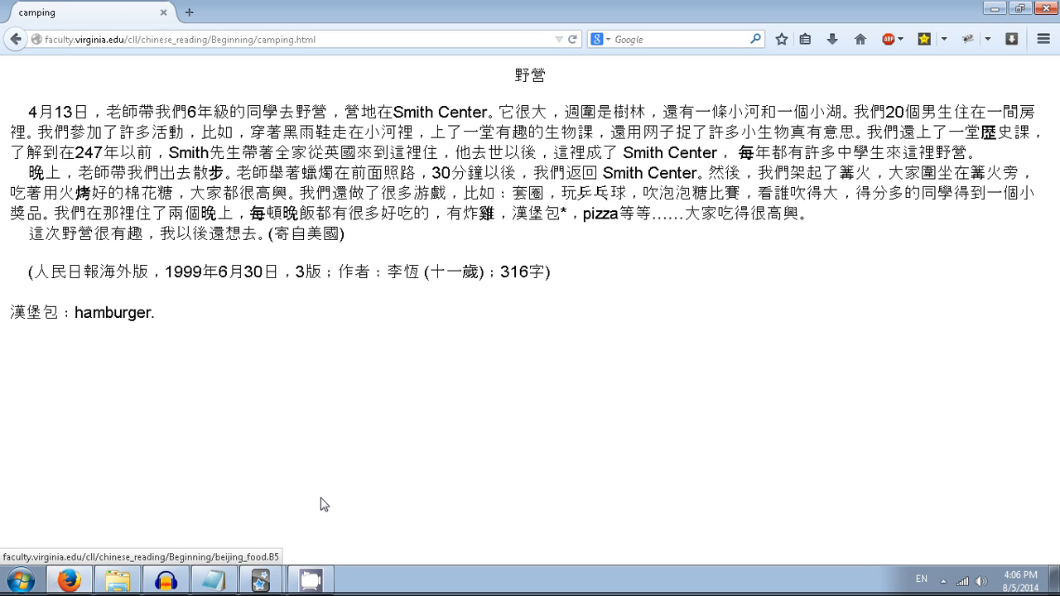